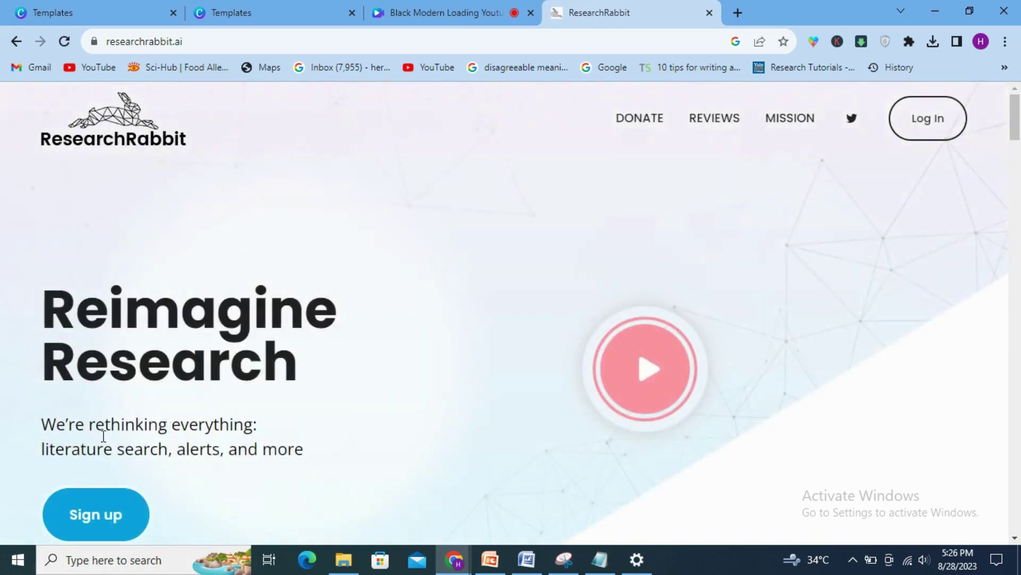
# Step: Log in and search for "dietary approaches to stop hypertension" papers to add to the Potato Protein collection
pyautogui.click(908, 126)
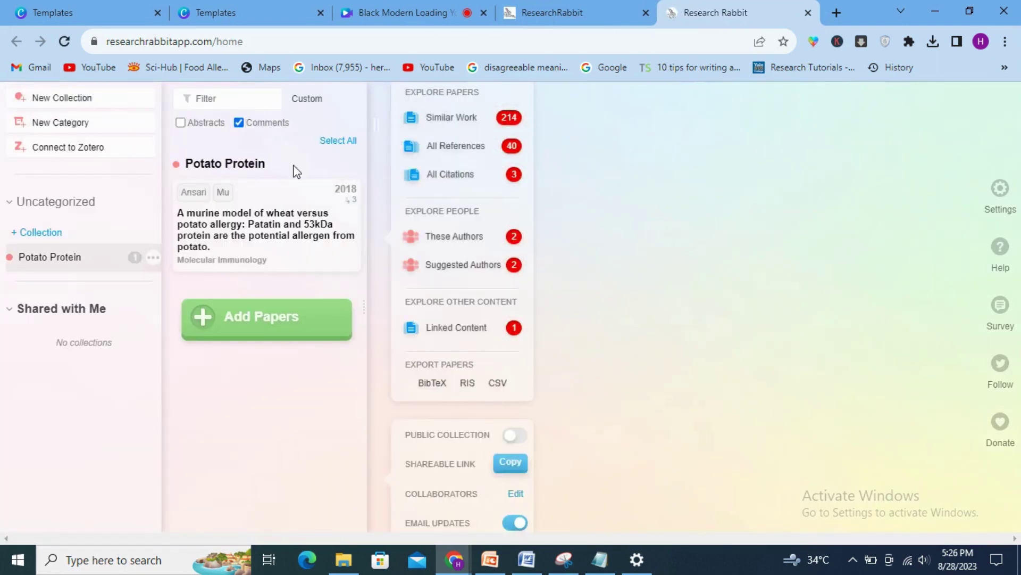
pyautogui.click(258, 317)
pyautogui.write('di')
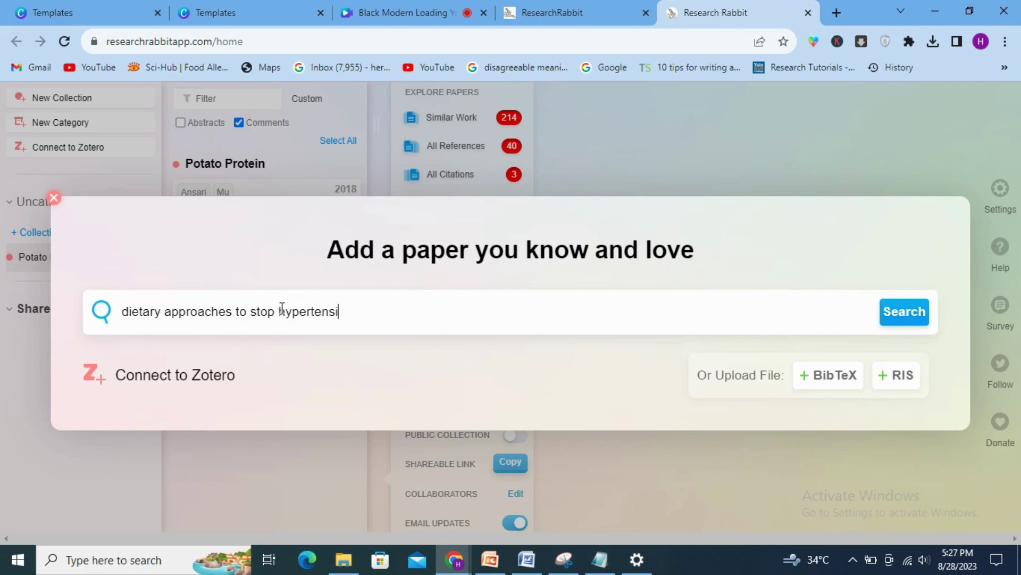
pyautogui.press('Return')
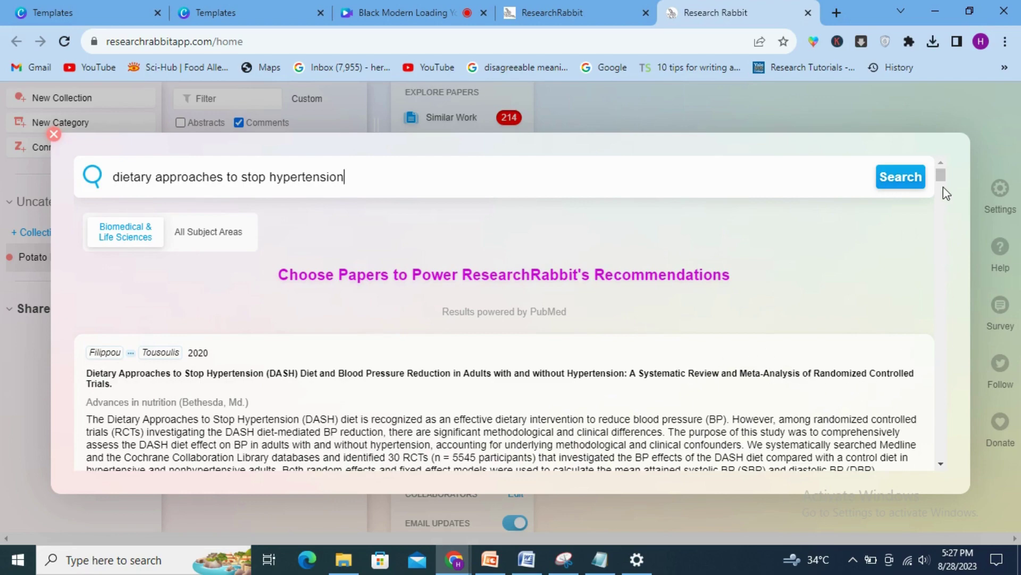
# Step: Add the 2020 DASH blood pressure meta-analysis and the 2022 salt restriction overview to the Potato Protein collection and close the search results
pyautogui.moveTo(943, 182); pyautogui.dragTo(943, 189)
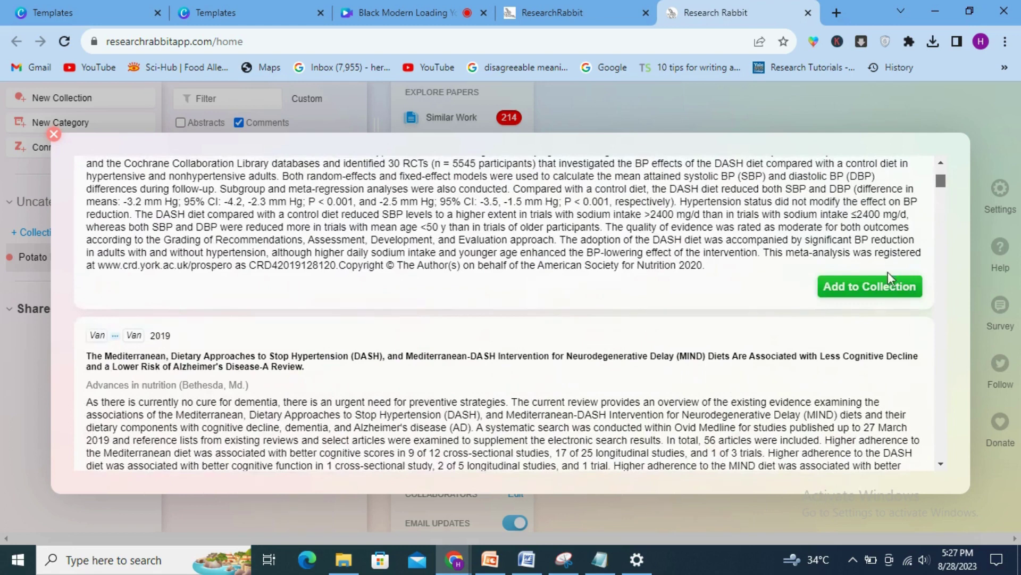
pyautogui.click(883, 288)
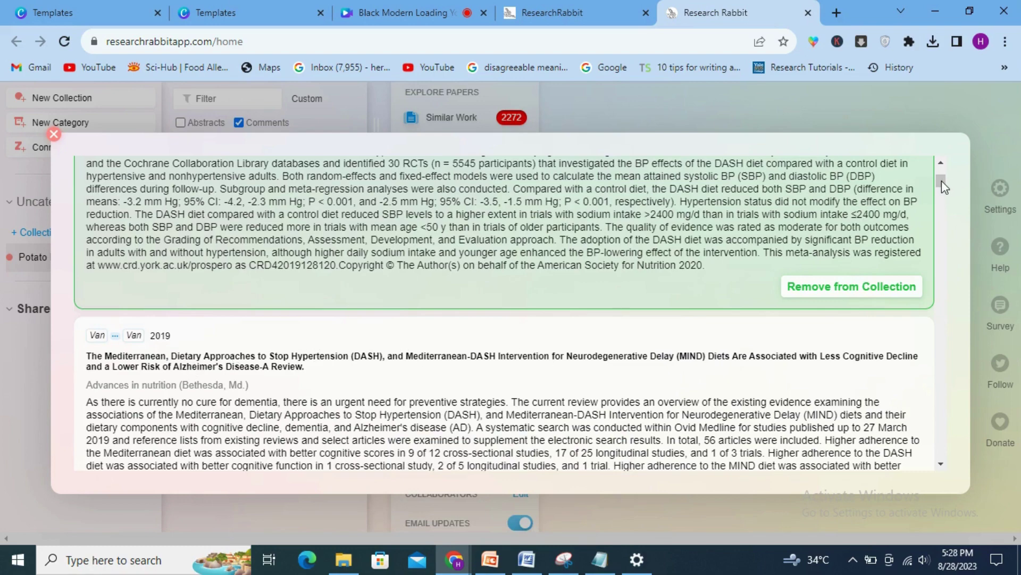
pyautogui.moveTo(942, 182); pyautogui.dragTo(941, 190)
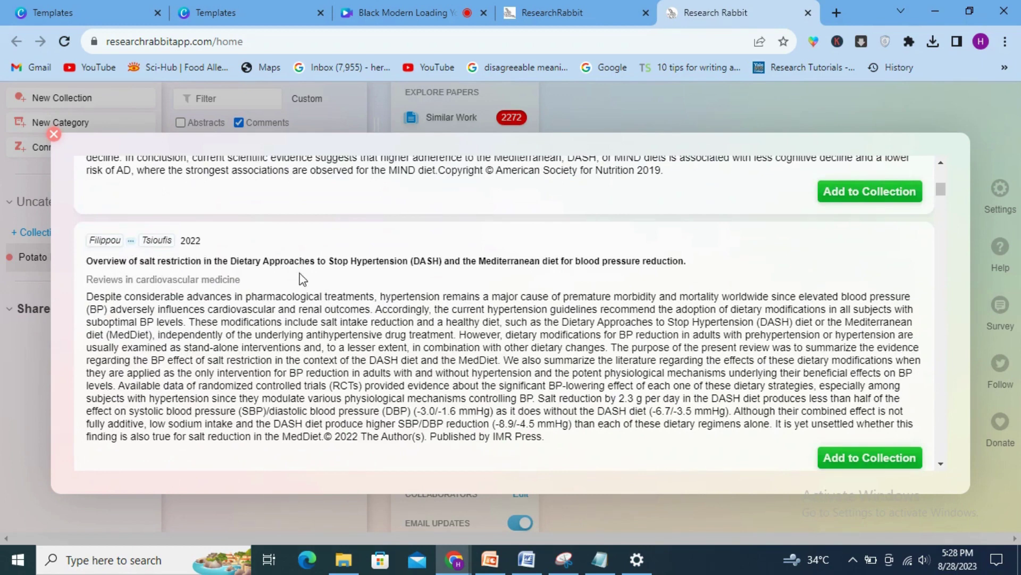
pyautogui.click(820, 462)
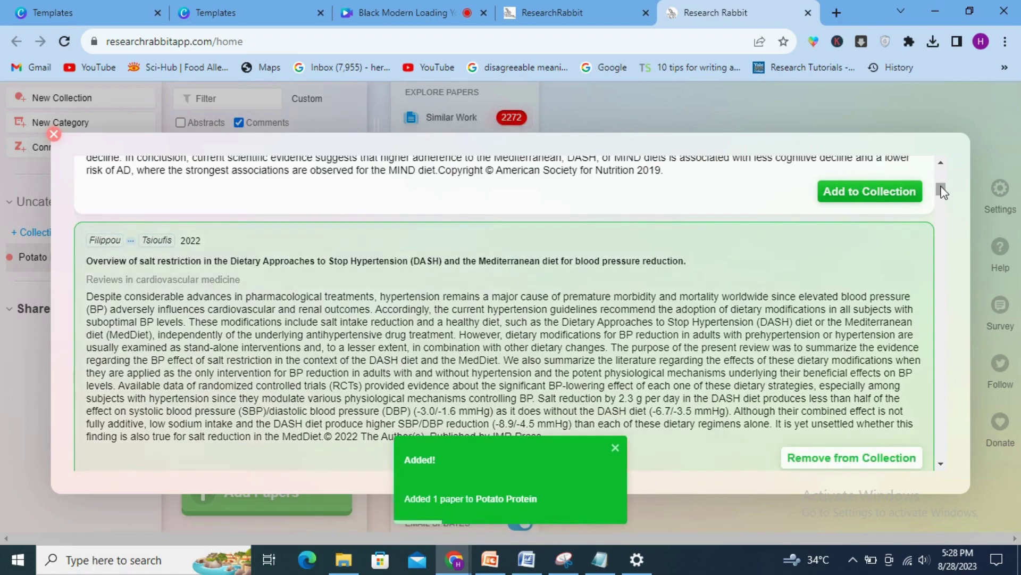
pyautogui.moveTo(942, 187); pyautogui.dragTo(941, 169)
pyautogui.click(54, 134)
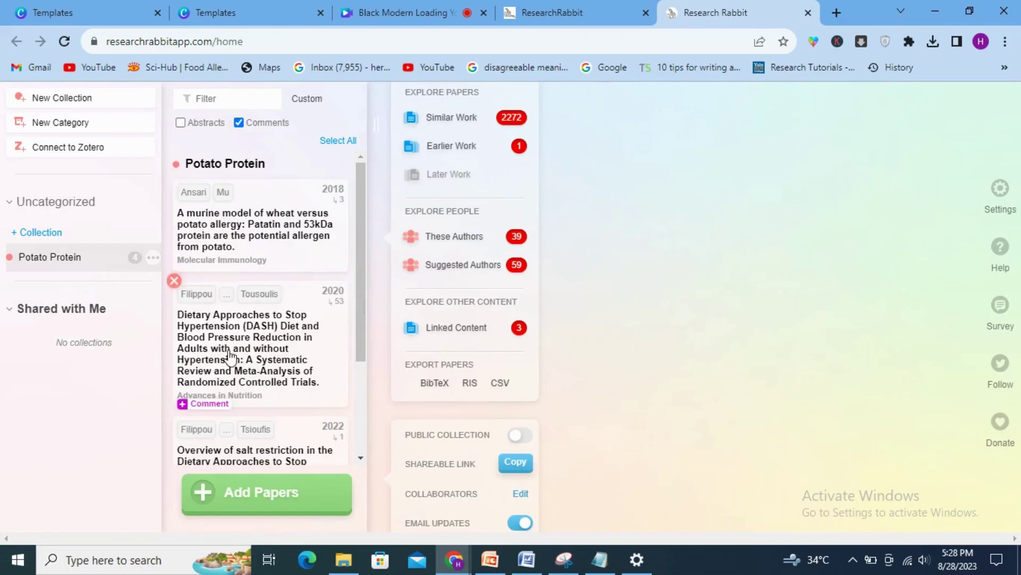
# Step: Create a new uncategorized collection named DASH
pyautogui.moveTo(360, 341)
pyautogui.mouseDown()
pyautogui.moveTo(354, 399)
pyautogui.moveTo(354, 335)
pyautogui.mouseUp()
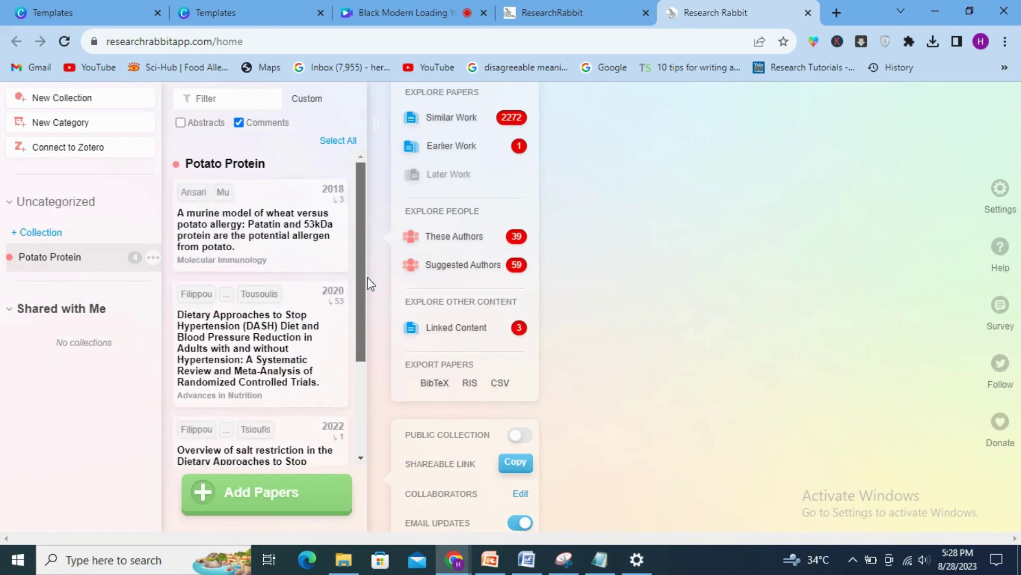
pyautogui.click(43, 233)
pyautogui.write('DASH')
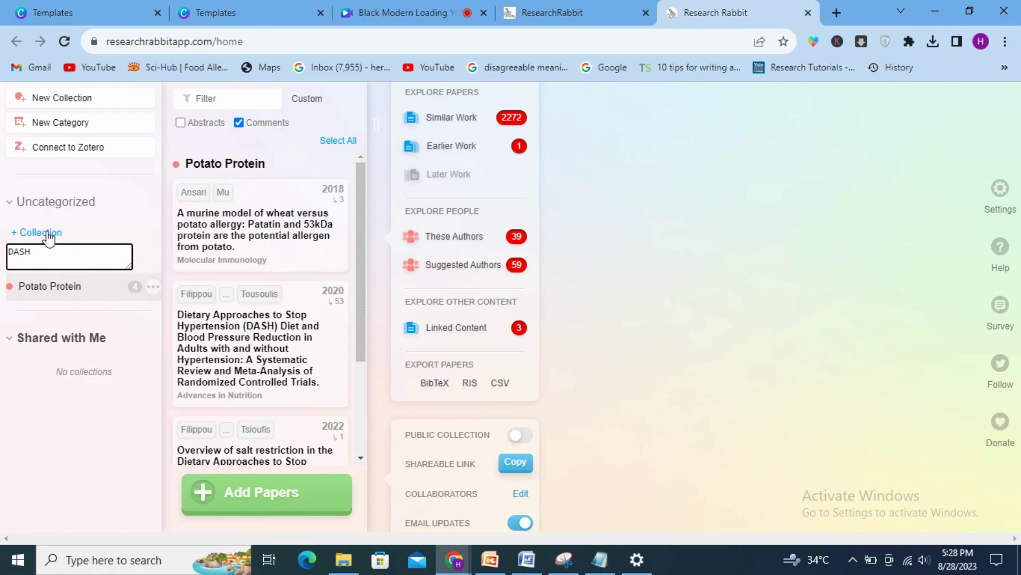
pyautogui.press('Return')
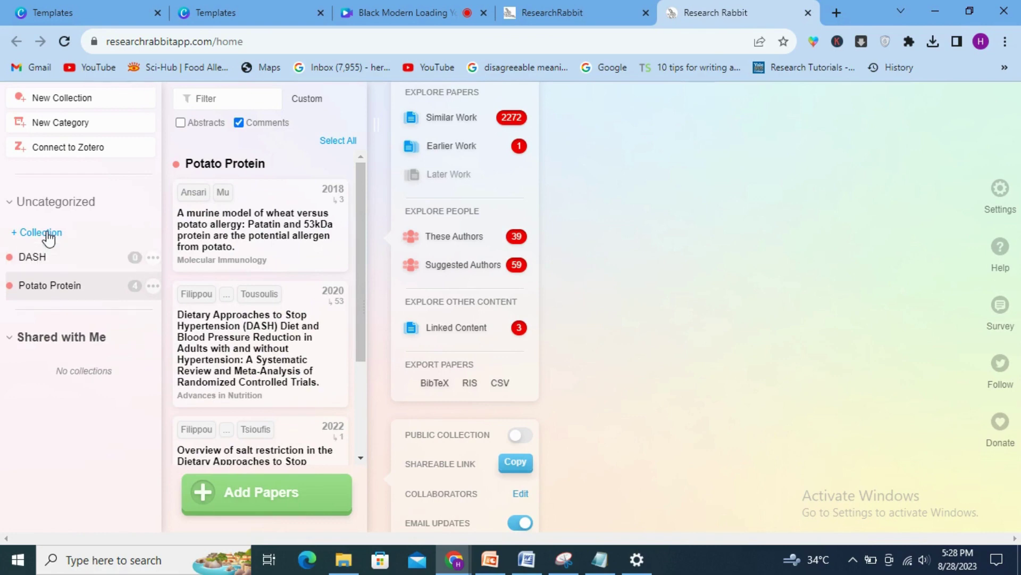
# Step: Add the 2020, 2022 and 2015 Dietary Approaches to Stop Hypertension papers from Potato Protein to the DASH collection
pyautogui.moveTo(252, 354); pyautogui.dragTo(43, 257)
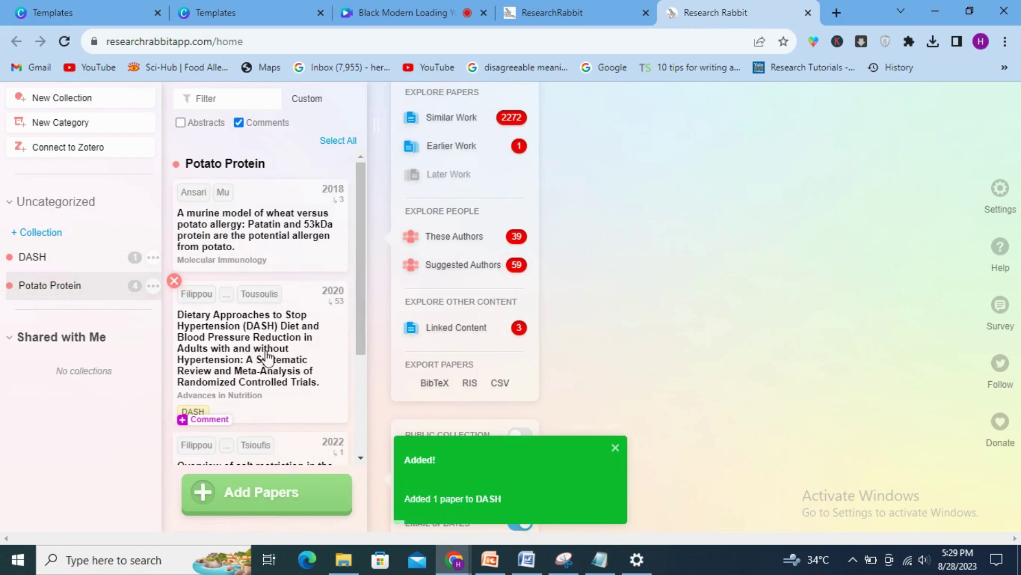
pyautogui.moveTo(361, 313); pyautogui.dragTo(358, 400)
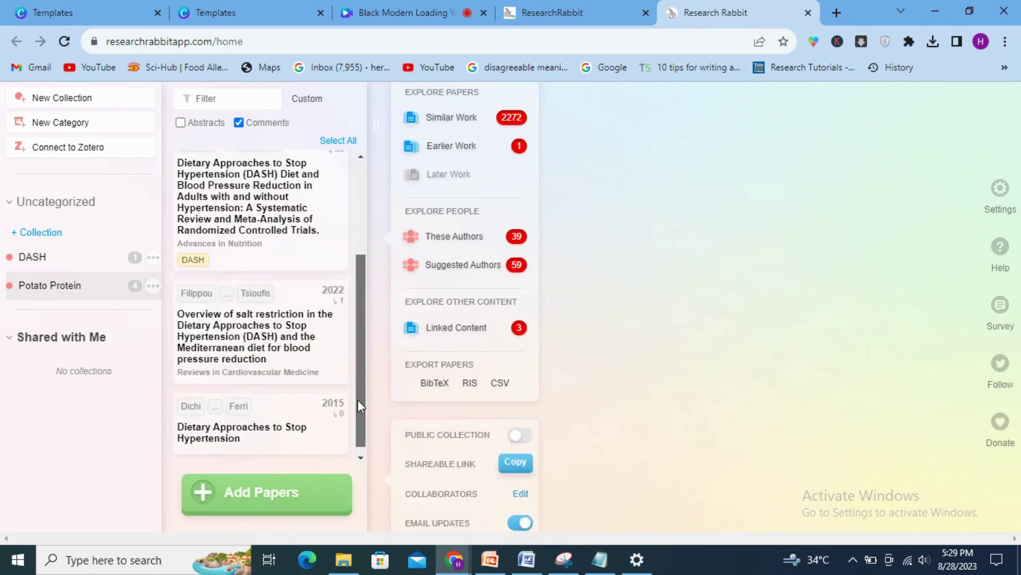
pyautogui.moveTo(260, 336); pyautogui.dragTo(80, 257)
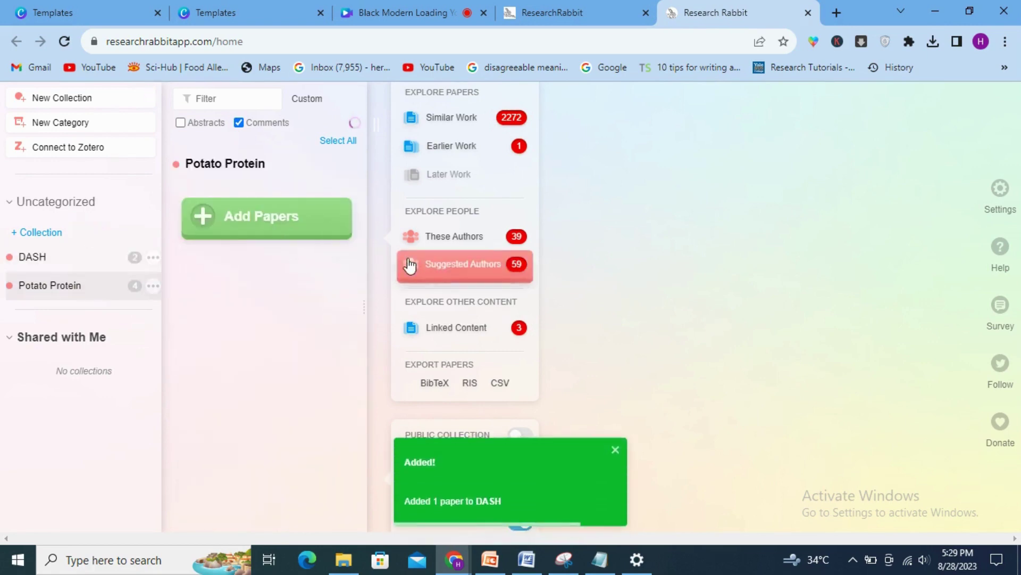
pyautogui.moveTo(363, 291); pyautogui.dragTo(363, 396)
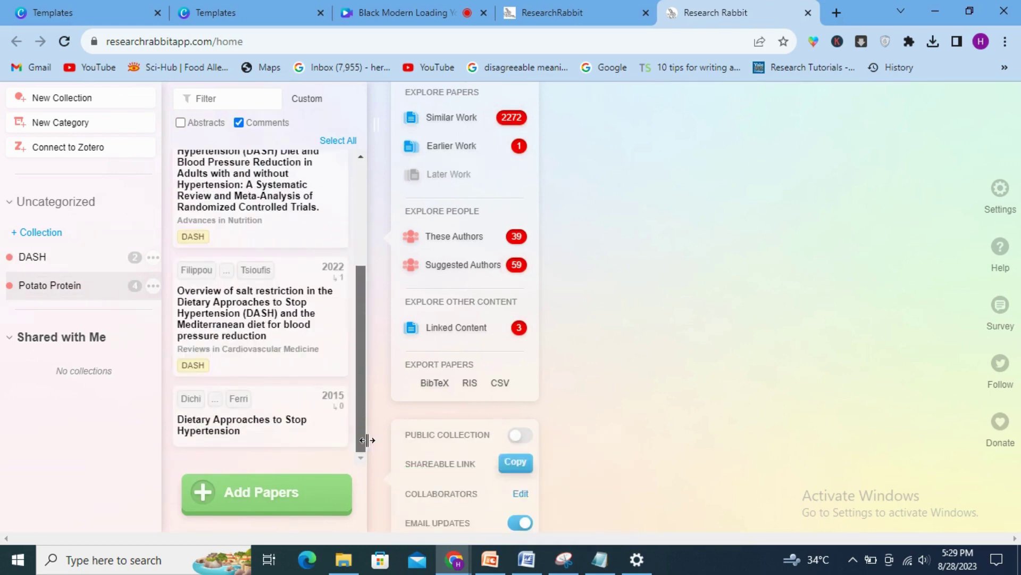
pyautogui.moveTo(246, 446); pyautogui.dragTo(107, 248)
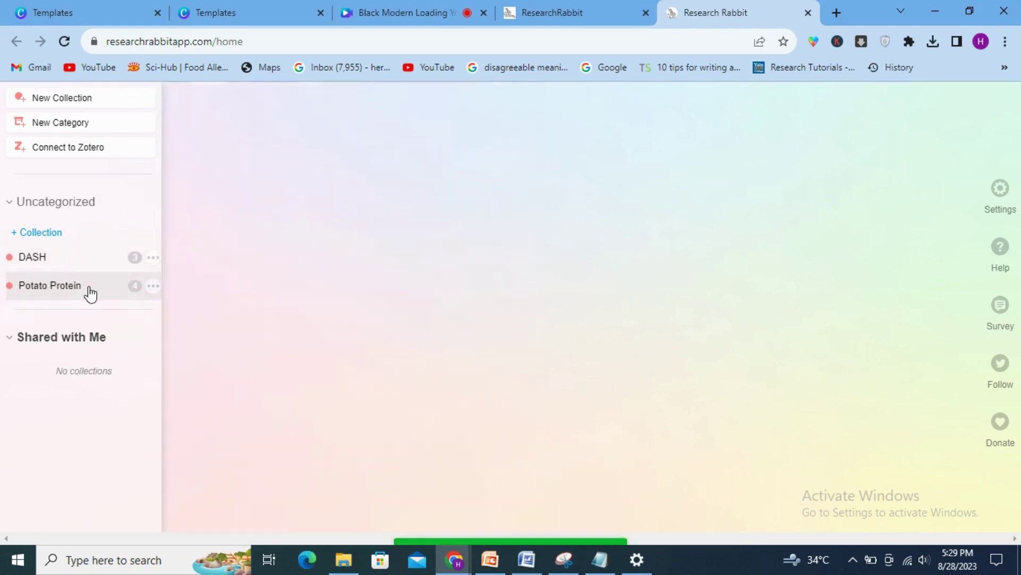
# Step: Open the DASH collection, select the 2020 systematic review and read through its details and abstract
pyautogui.click(48, 257)
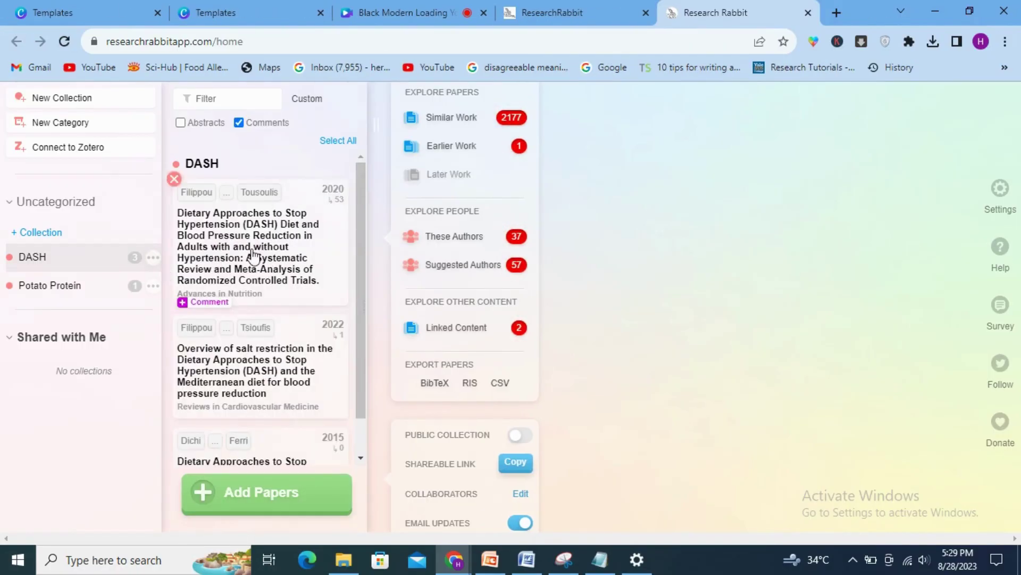
pyautogui.click(230, 255)
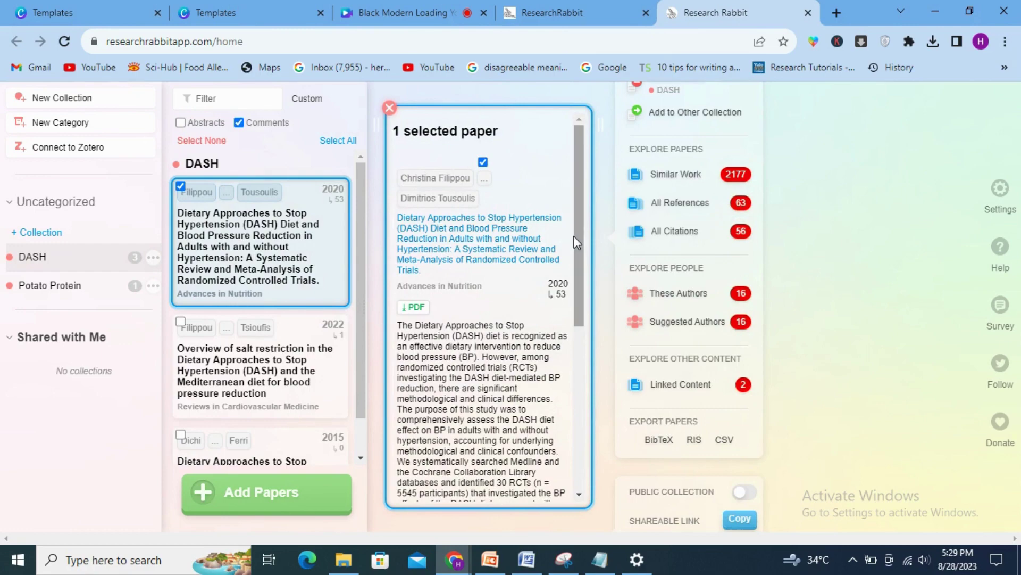
pyautogui.moveTo(578, 239); pyautogui.dragTo(595, 466)
pyautogui.scroll(10, 479, 319)
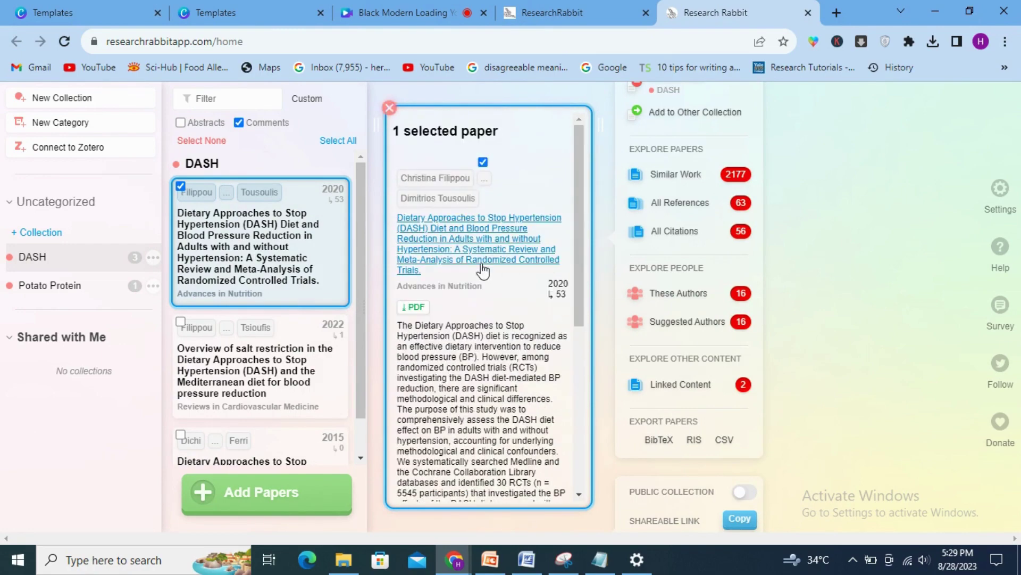
# Step: View the selected 2020 paper's PubMed page and return to its details in the DASH collection
pyautogui.click(475, 238)
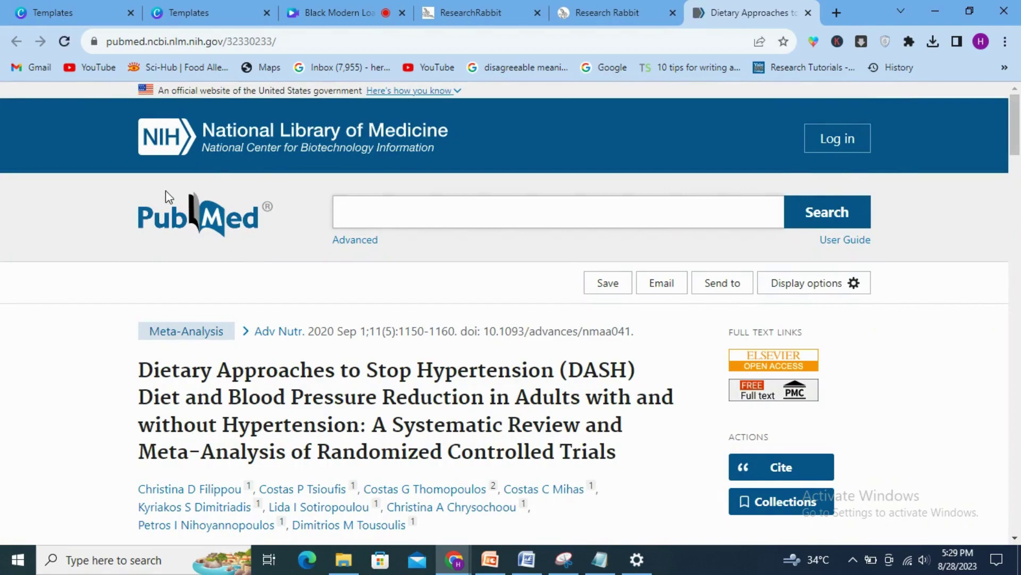
pyautogui.moveTo(1015, 140)
pyautogui.mouseDown()
pyautogui.moveTo(1017, 313)
pyautogui.moveTo(1017, 123)
pyautogui.mouseUp()
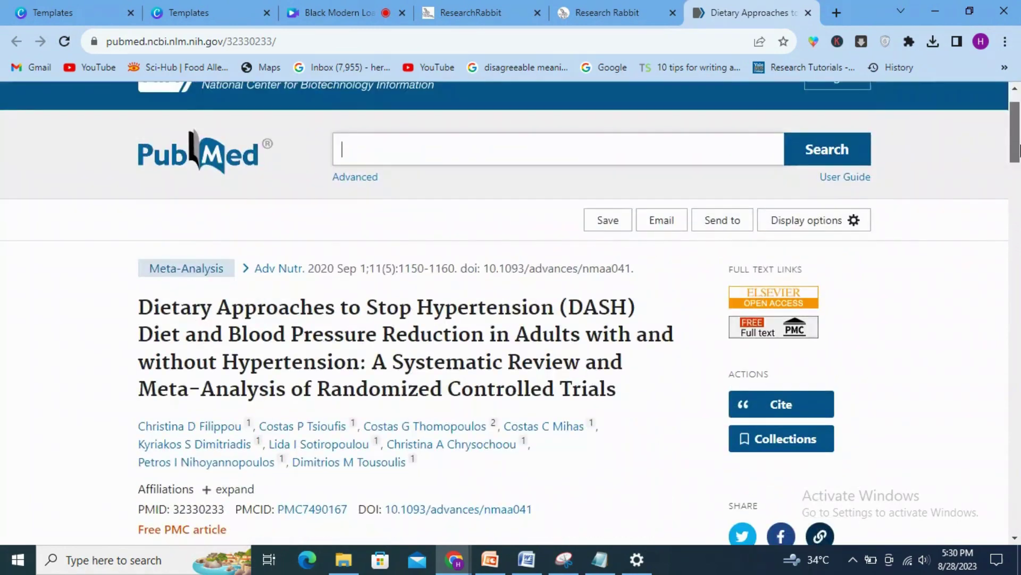
pyautogui.click(598, 10)
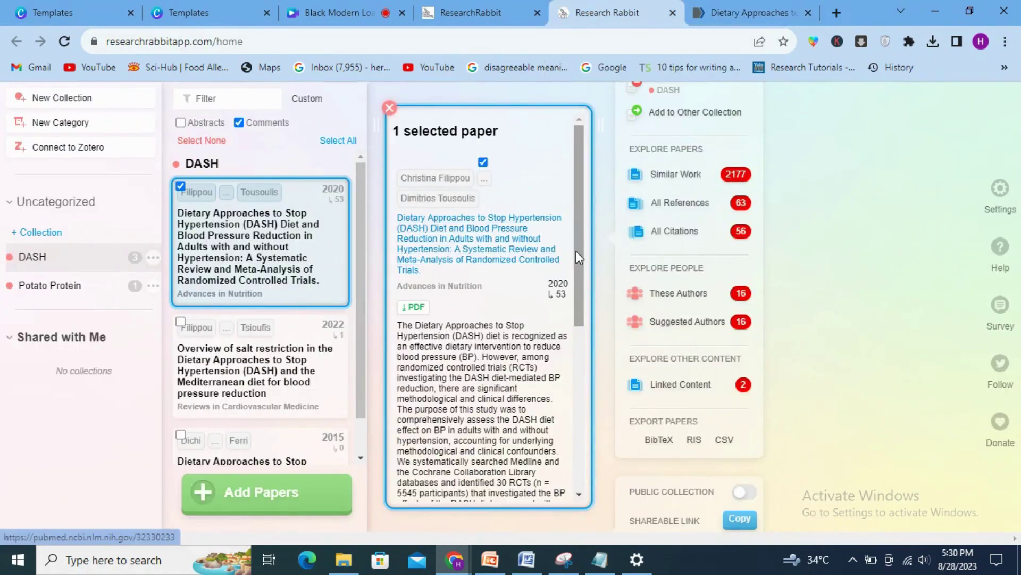
pyautogui.moveTo(576, 251); pyautogui.dragTo(586, 145)
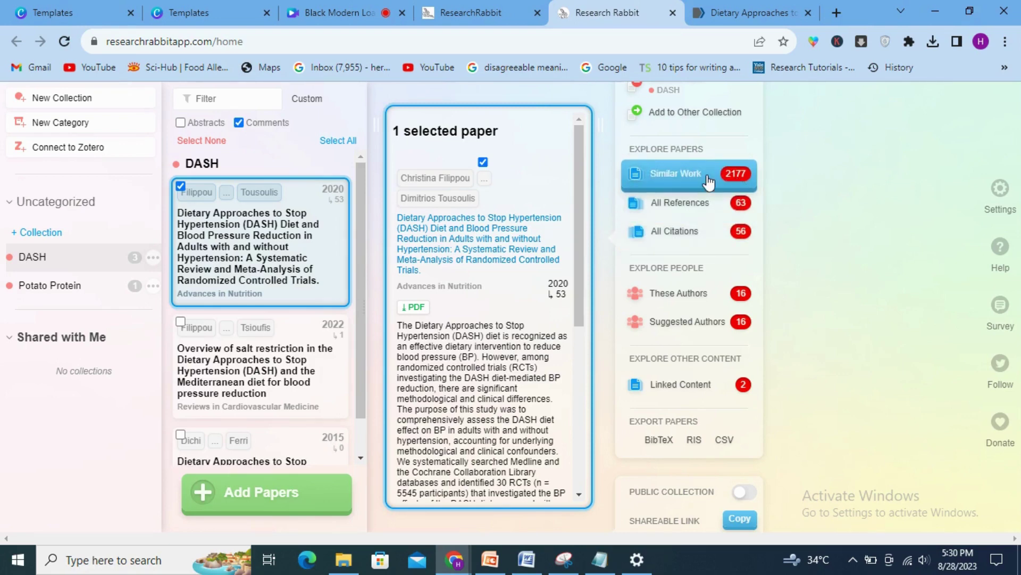
# Step: Explore the similar work for the selected 2020 paper and show abstracts in the list
pyautogui.click(711, 293)
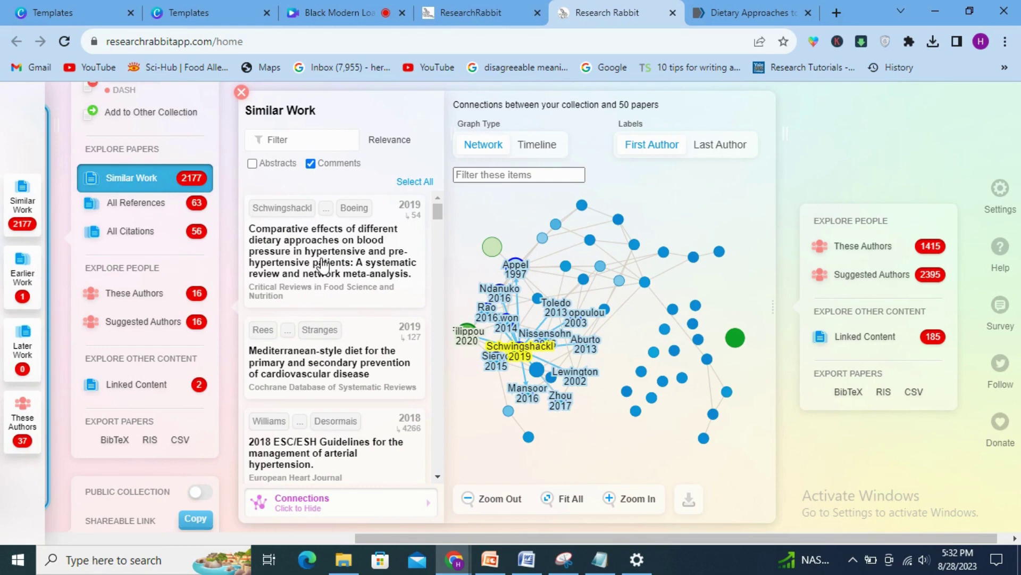
pyautogui.click(253, 164)
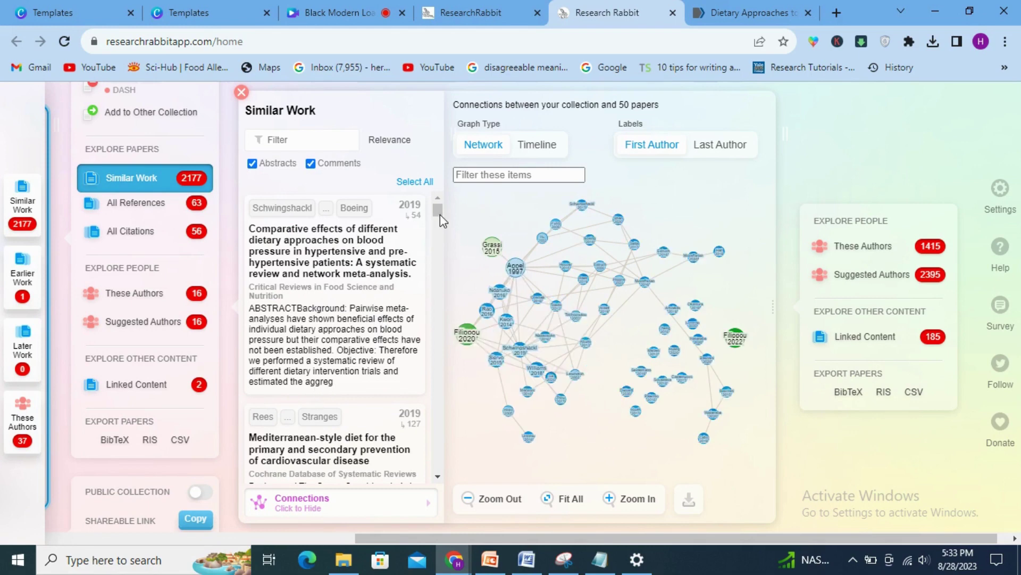
pyautogui.moveTo(440, 215); pyautogui.dragTo(440, 215)
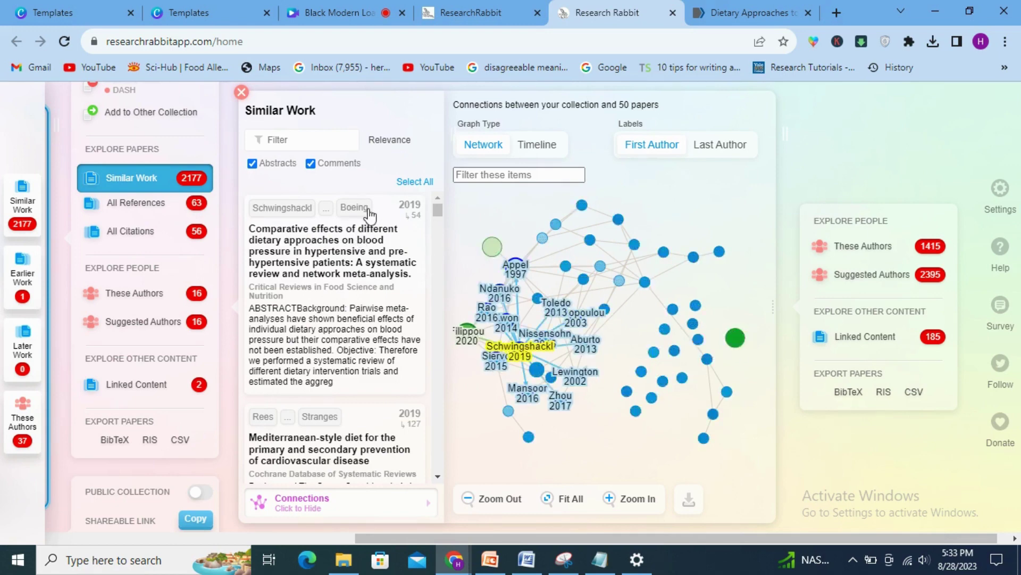
pyautogui.moveTo(438, 214); pyautogui.dragTo(448, 168)
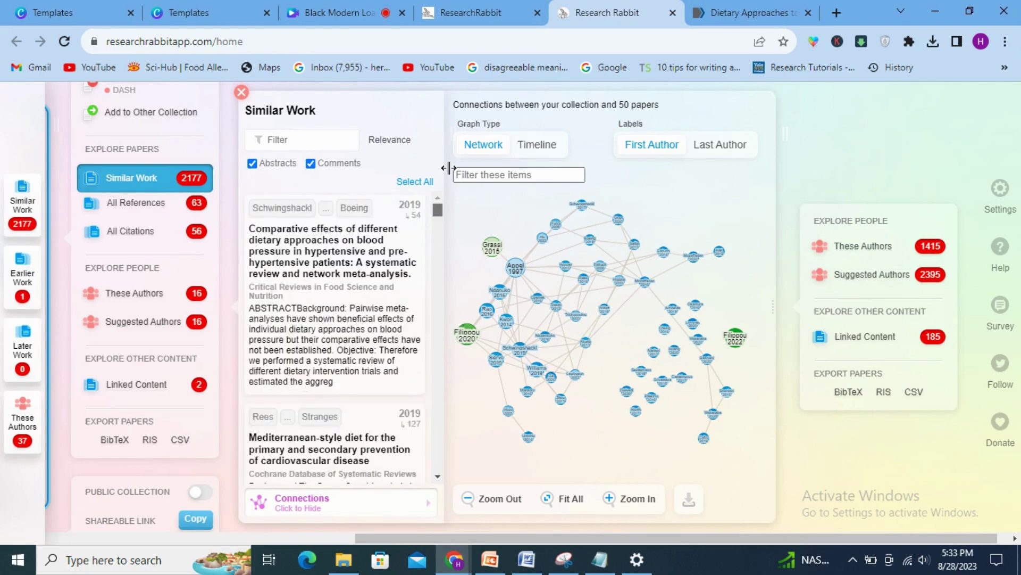
# Step: Compare the connections graph labelled by last author with the first author labels
pyautogui.click(727, 147)
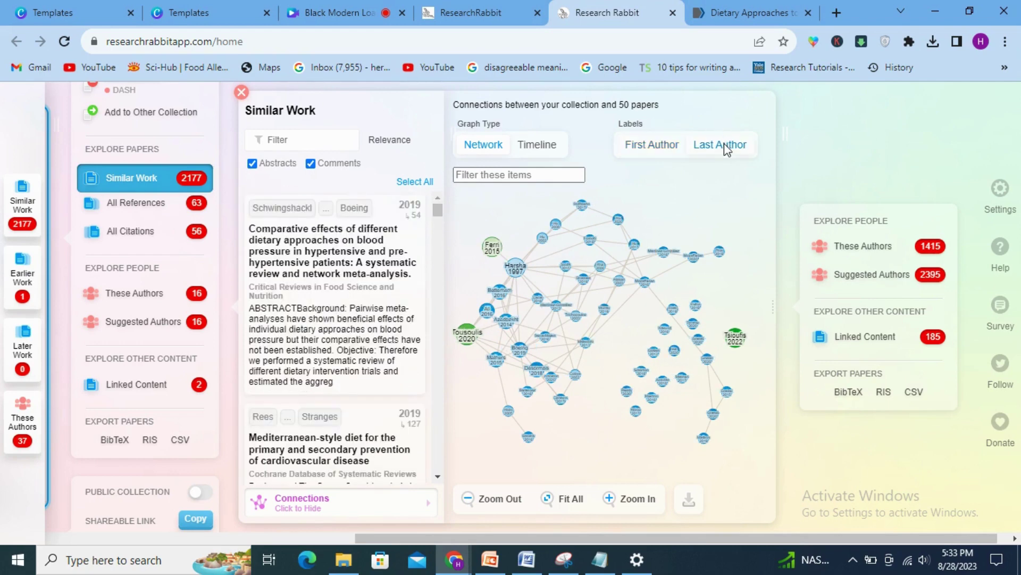
pyautogui.click(672, 149)
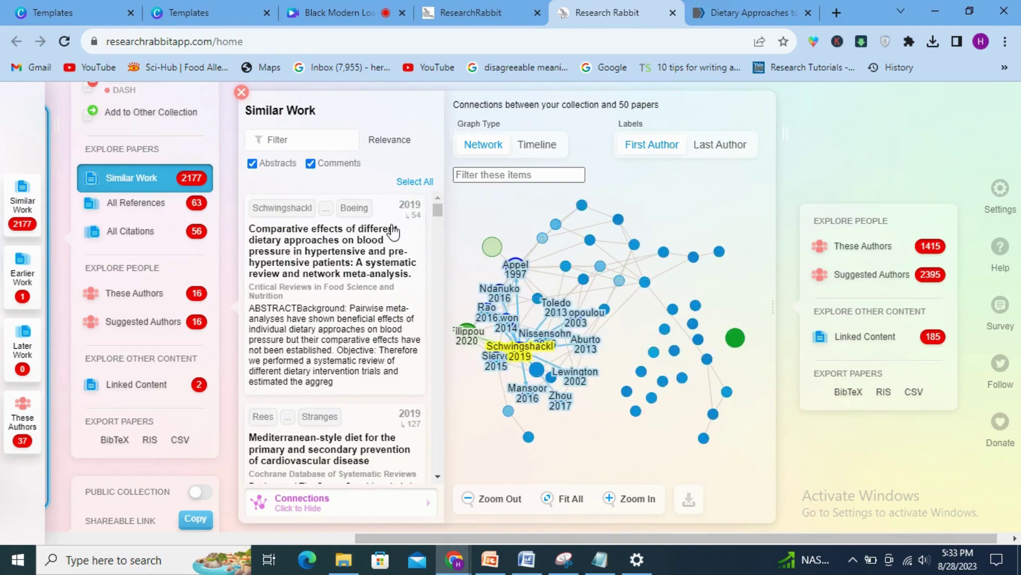
# Step: View the details of the 2019 network meta-analysis on dietary approaches and blood pressure and browse the other similar papers
pyautogui.click(364, 238)
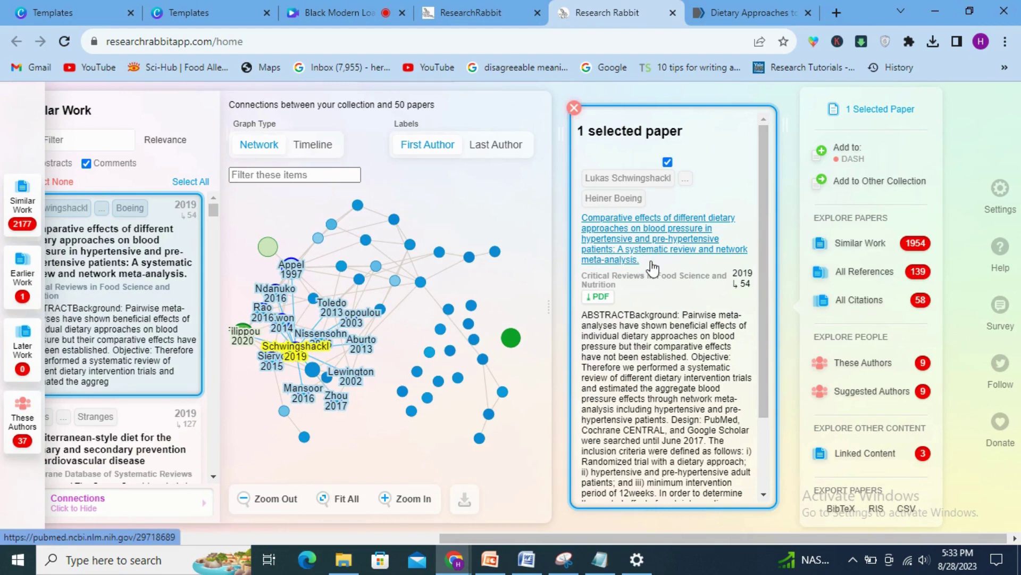
pyautogui.moveTo(212, 214); pyautogui.dragTo(214, 229)
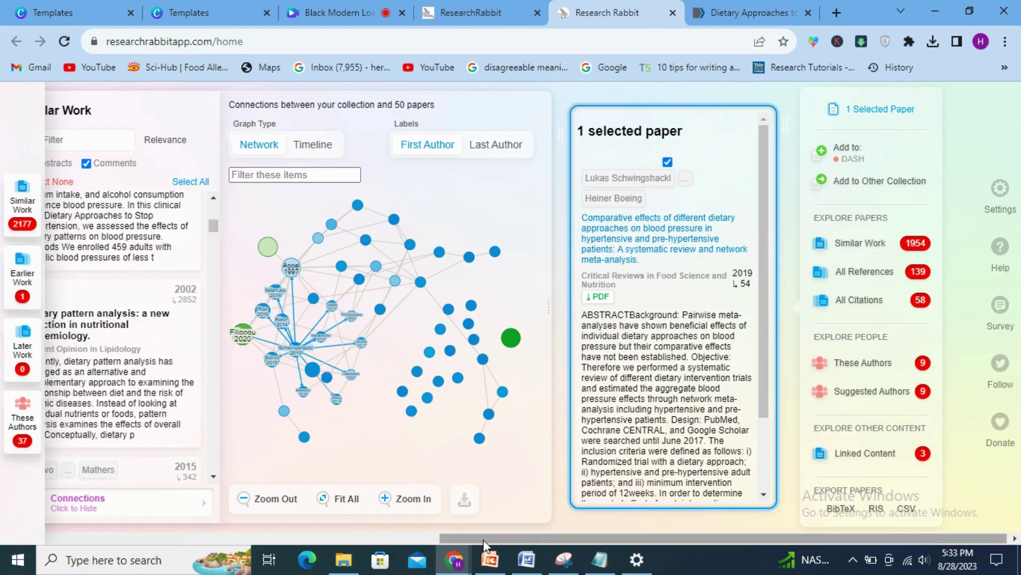
pyautogui.moveTo(484, 542); pyautogui.dragTo(425, 541)
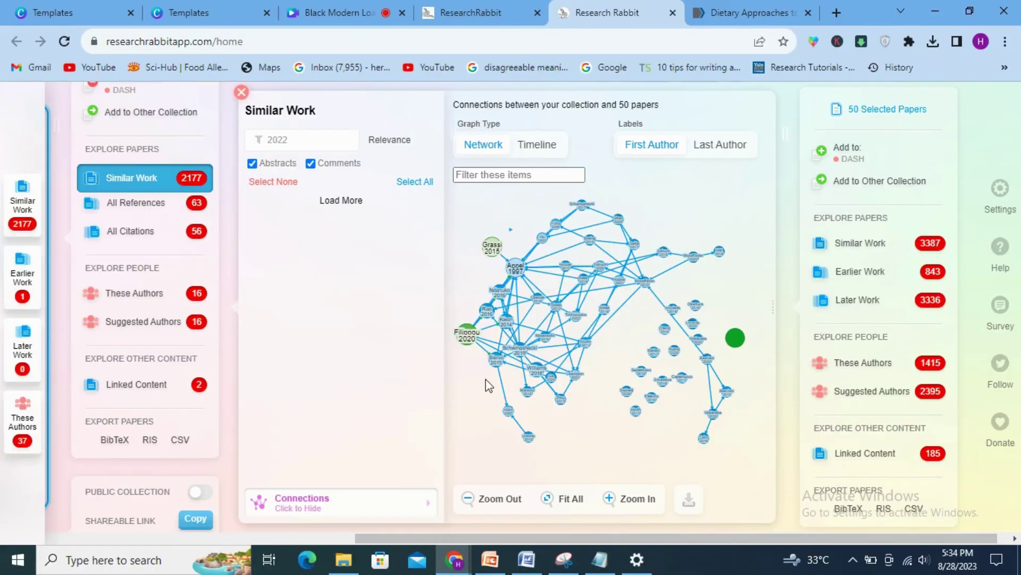
# Step: Examine the similar papers' connections graph as a timeline and return it to the network view
pyautogui.moveTo(515, 534); pyautogui.dragTo(545, 535)
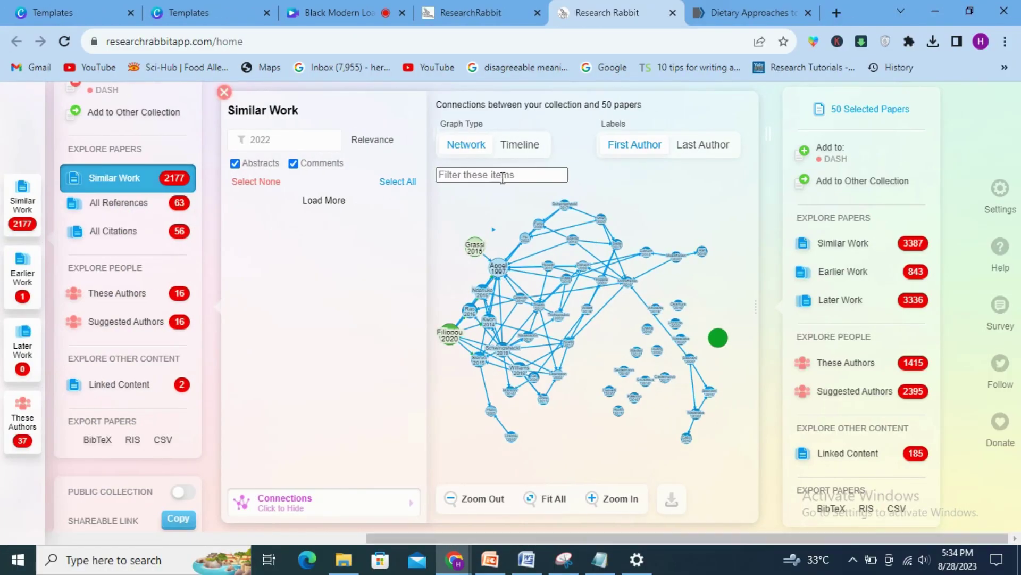
pyautogui.click(520, 145)
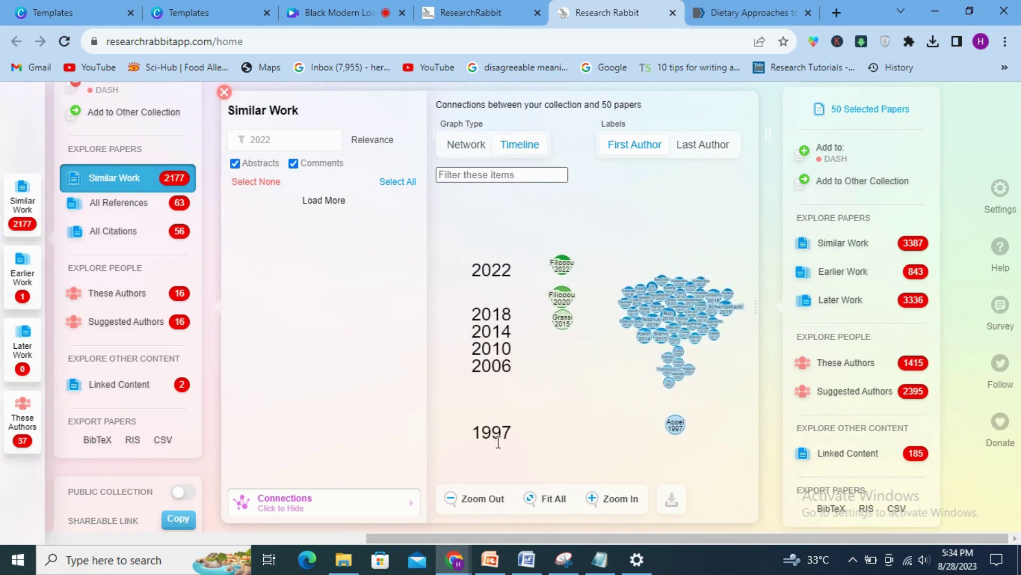
pyautogui.click(465, 147)
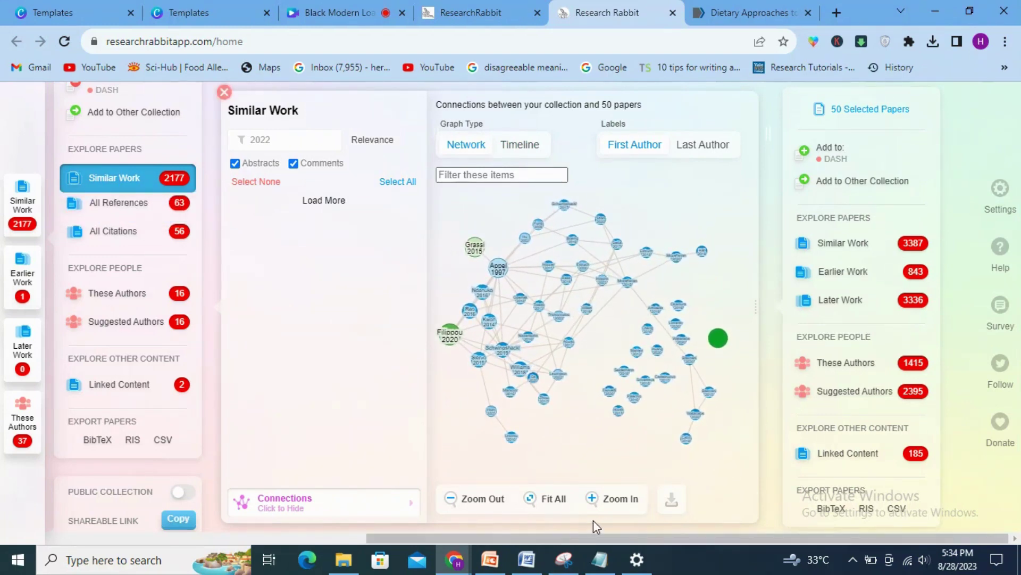
# Step: Explore the similar work for the 50 selected papers and add the 2014 vegetarian diets and blood pressure meta-analysis to the DASH collection
pyautogui.click(848, 242)
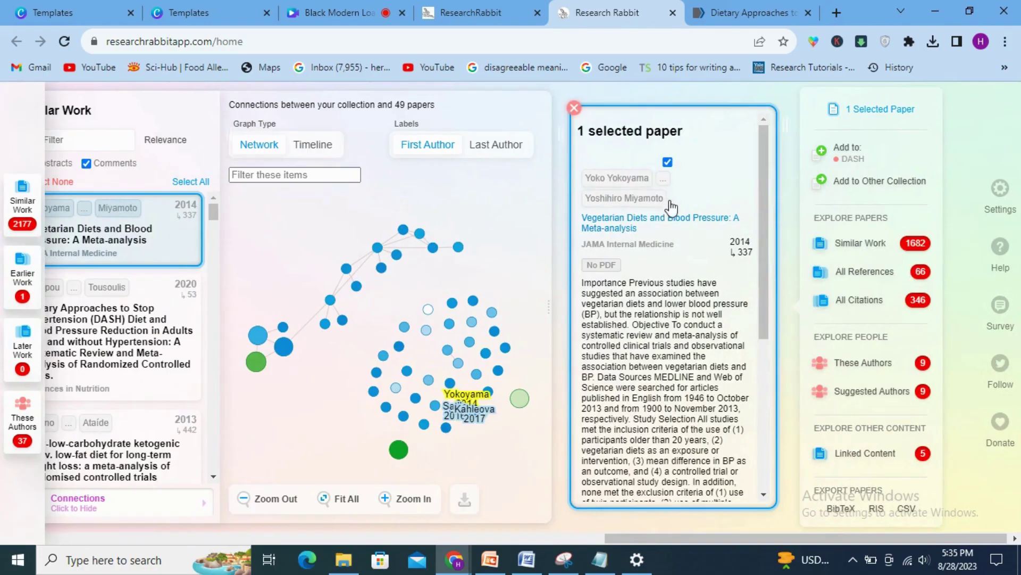
pyautogui.click(858, 158)
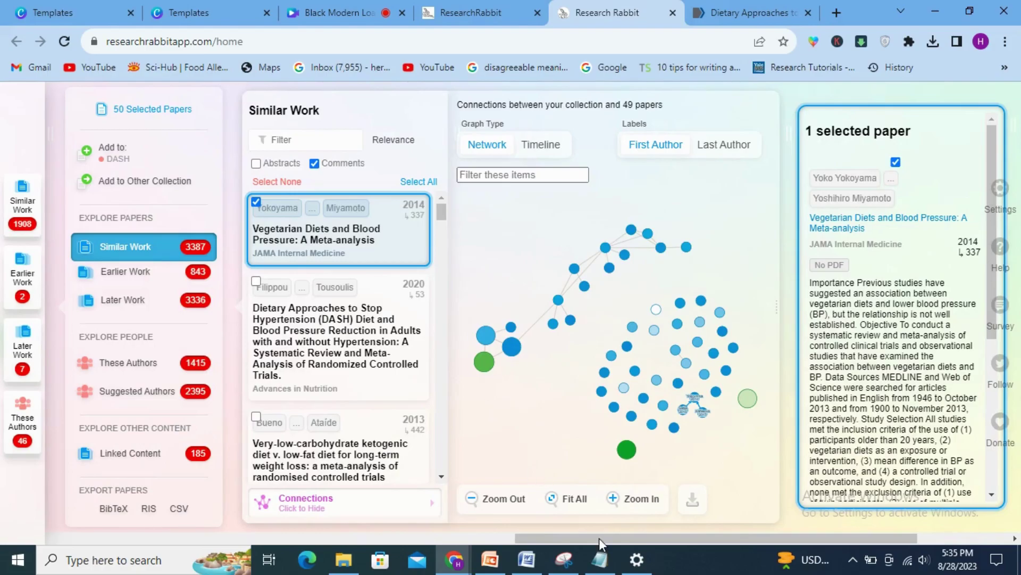
# Step: View the references of the 2014 vegetarian diets meta-analysis as a timeline and check the linked content for those references
pyautogui.moveTo(599, 537); pyautogui.dragTo(702, 523)
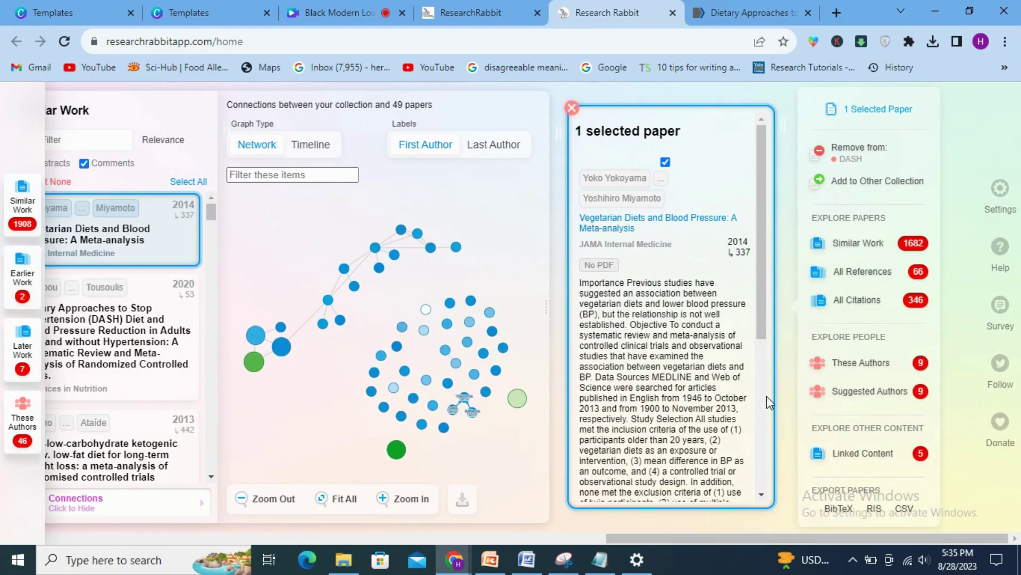
pyautogui.click(855, 270)
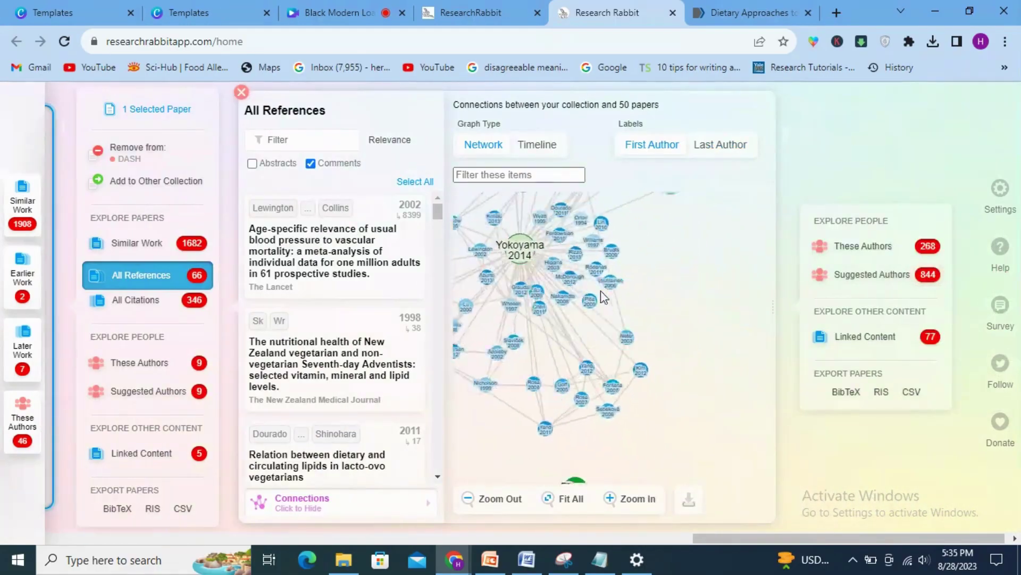
pyautogui.click(549, 148)
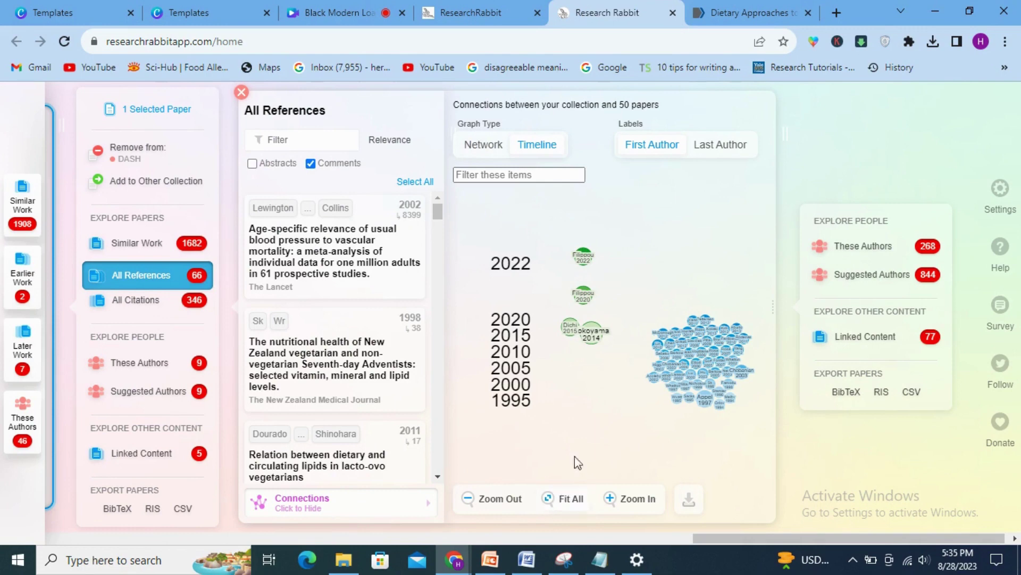
pyautogui.click(867, 335)
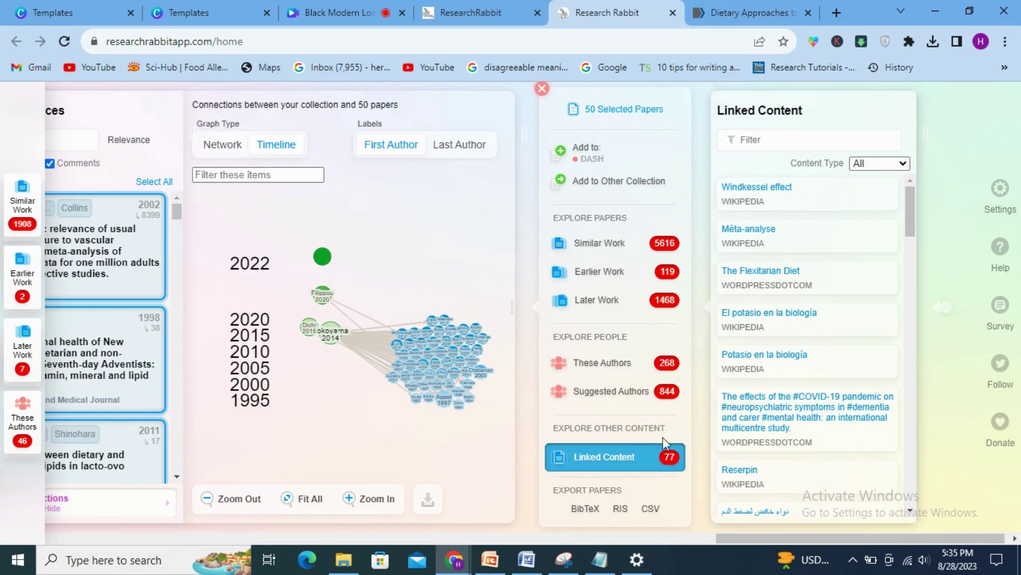
pyautogui.moveTo(759, 536); pyautogui.dragTo(739, 535)
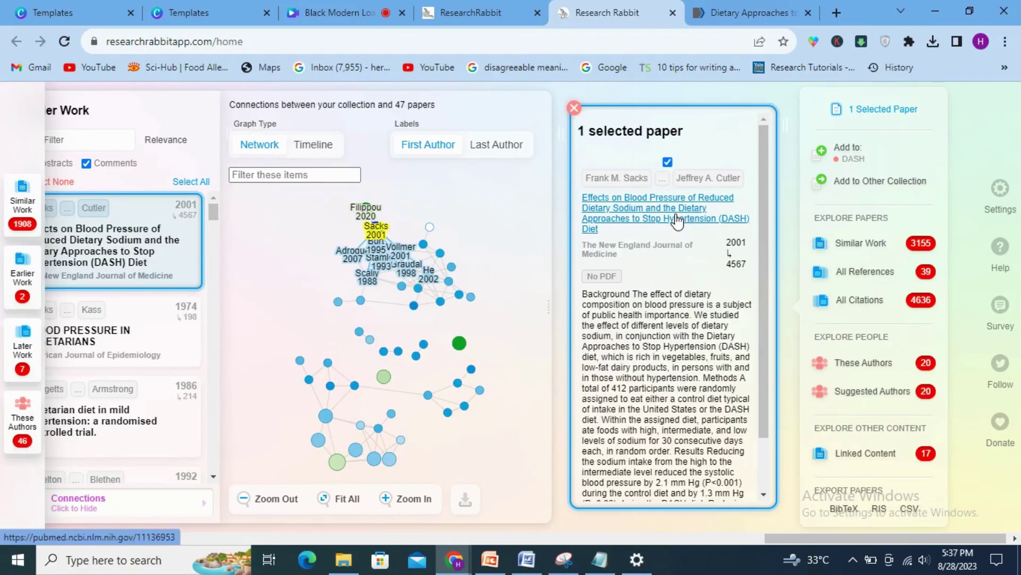
# Step: Open the 2001 reduced dietary sodium and DASH diet paper on PubMed and copy its DOI
pyautogui.click(677, 221)
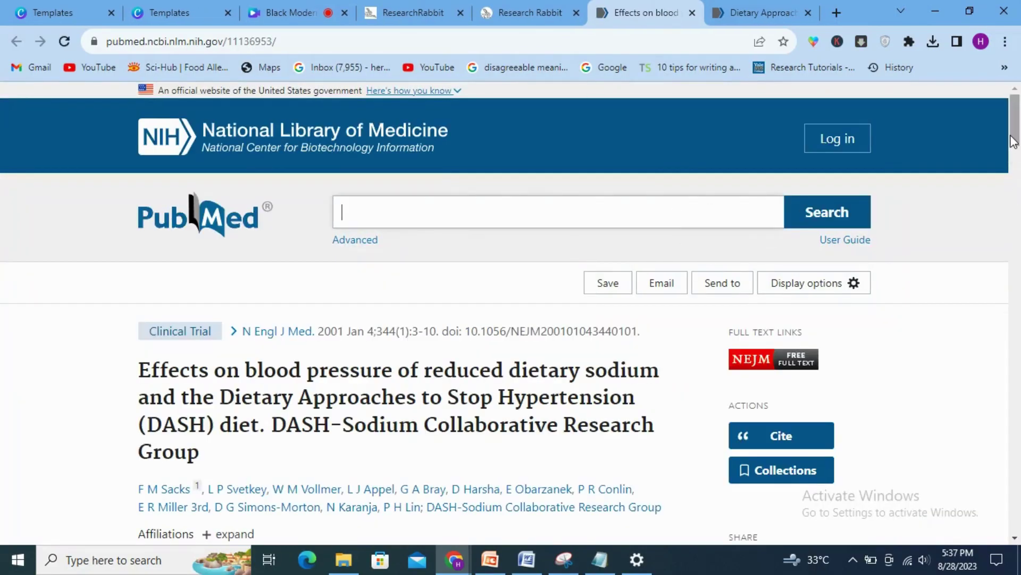
pyautogui.moveTo(1014, 141)
pyautogui.mouseDown()
pyautogui.moveTo(1015, 247)
pyautogui.moveTo(1018, 157)
pyautogui.mouseUp()
pyautogui.moveTo(435, 406); pyautogui.dragTo(274, 412)
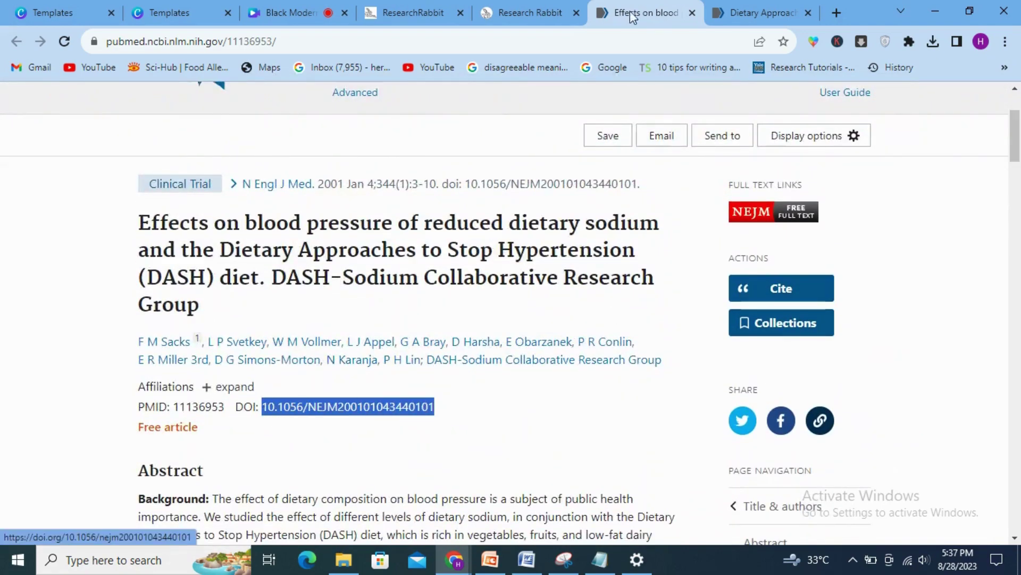
# Step: Search for scihub in a new browser tab and open the Sci-Hub website
pyautogui.click(837, 13)
pyautogui.write('s')
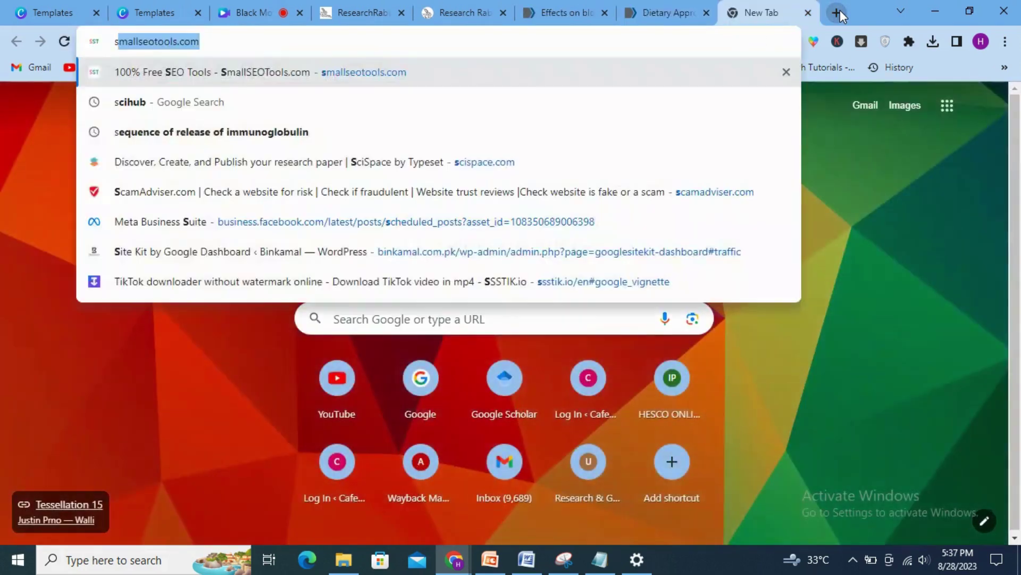
pyautogui.write('cihub')
pyautogui.press('Return')
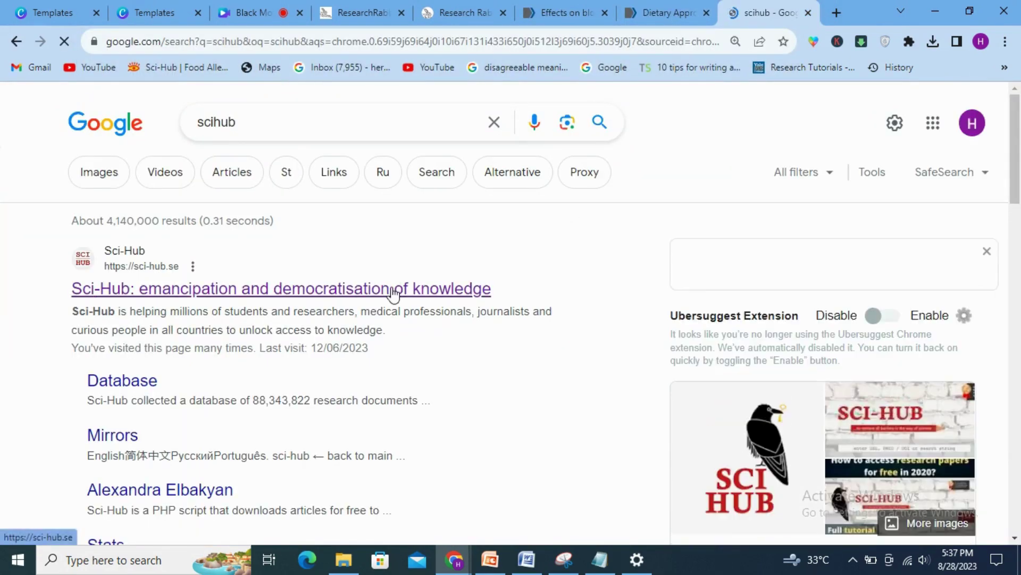
pyautogui.click(393, 290)
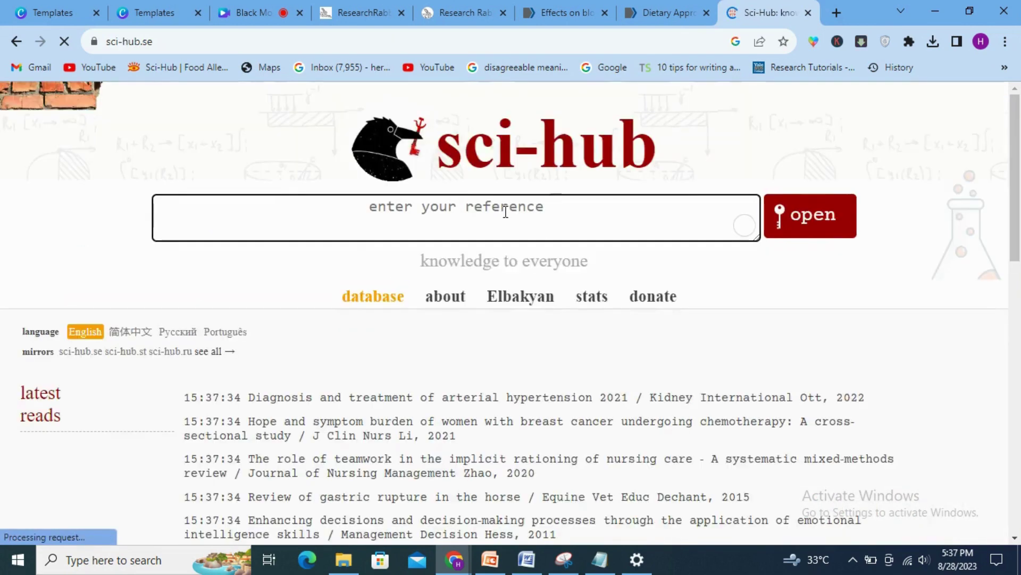
pyautogui.click(505, 211)
pyautogui.hotkey('ctrl', 'v')
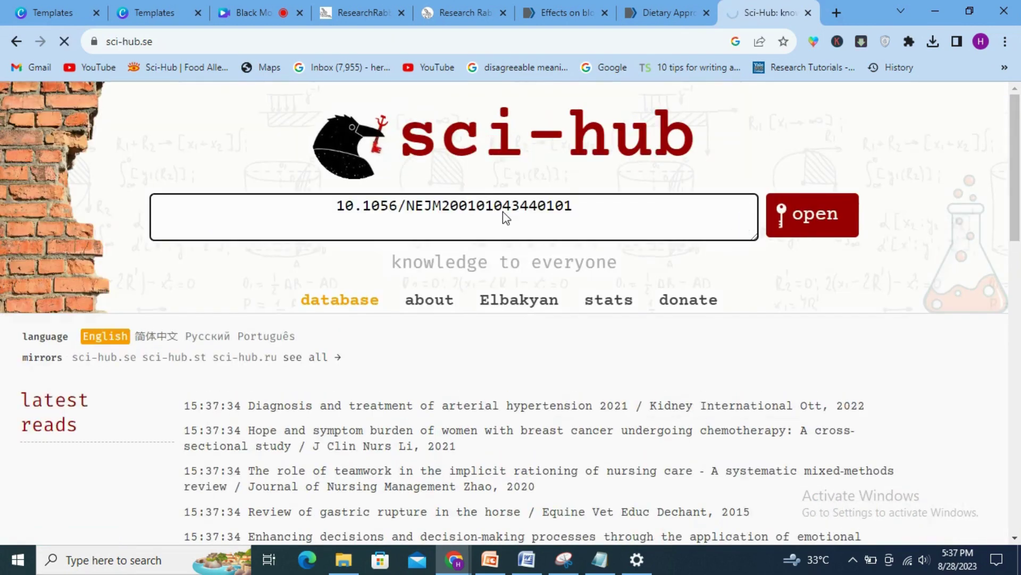
pyautogui.press('Return')
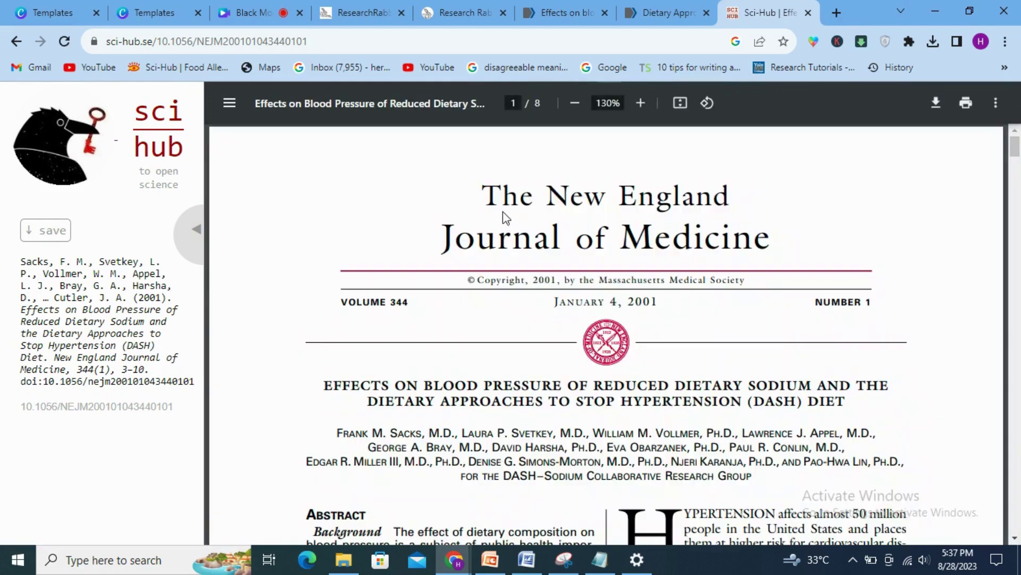
pyautogui.moveTo(1015, 152); pyautogui.dragTo(1020, 5)
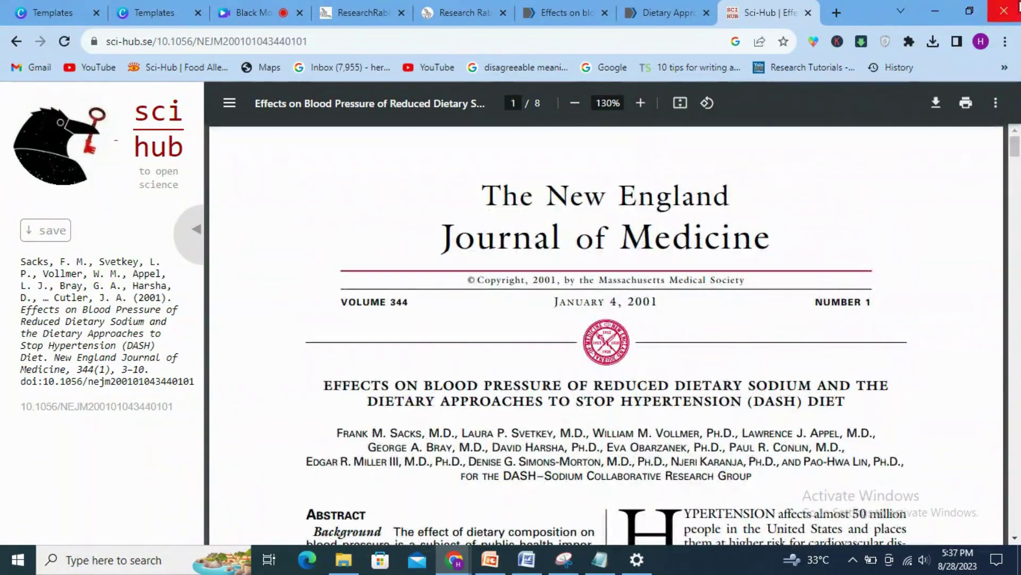
# Step: Return to the Sci-Hub search page and look up the same DOI again
pyautogui.hotkey('alt', 'Left')
pyautogui.click(394, 293)
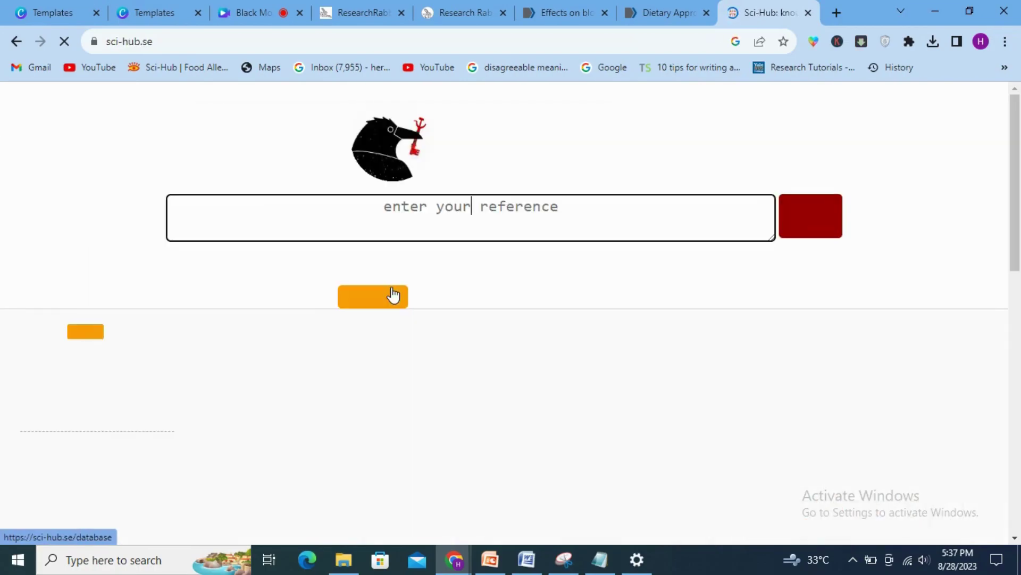
pyautogui.hotkey('ctrl', 'v')
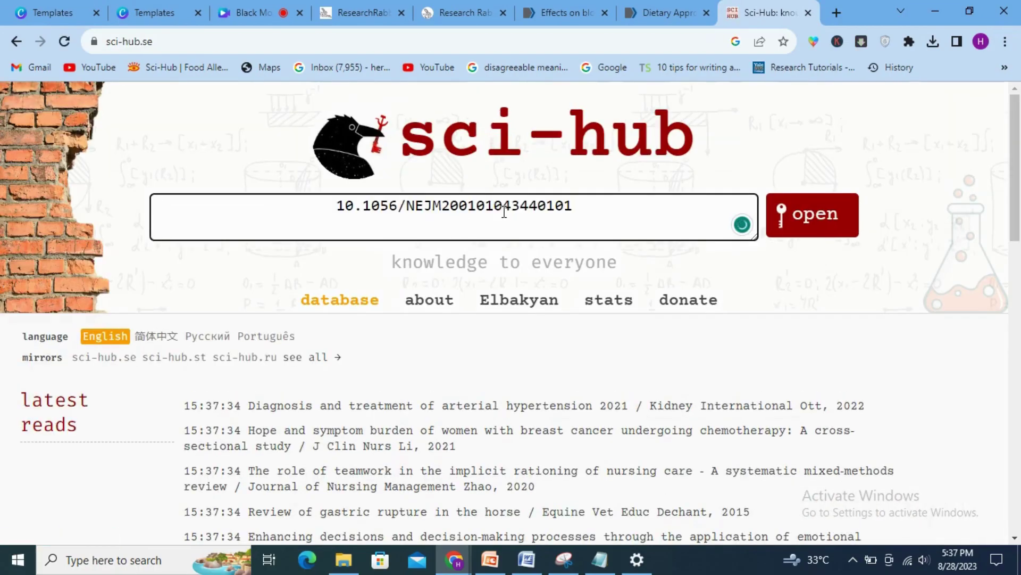
pyautogui.press('Return')
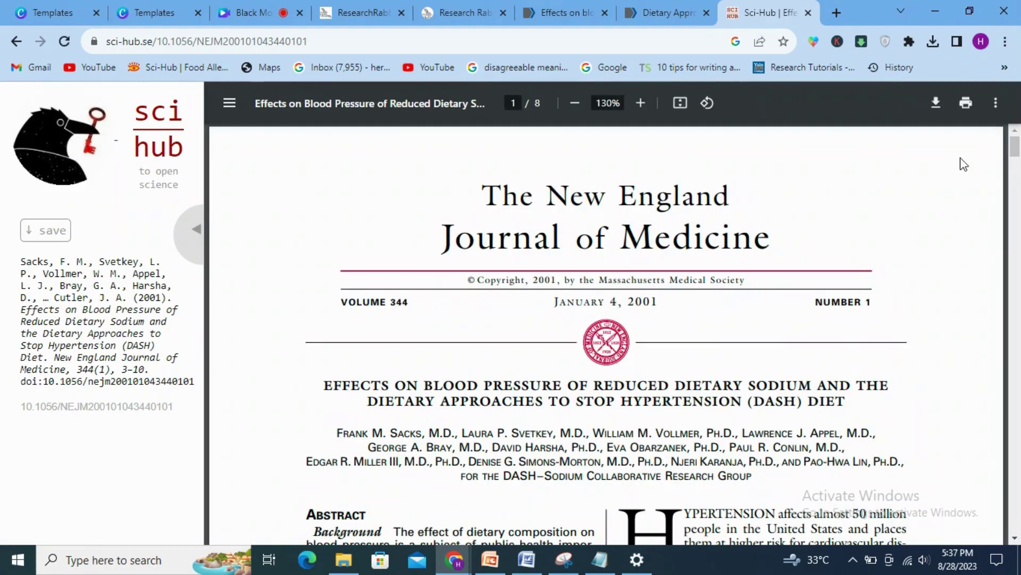
# Step: Skim the full-text paper and download it as EFFECTS ON BLOOD PRESSURE OF REDUCED DIETARY SODIUM AND THE DASH Diet.pdf
pyautogui.moveTo(1016, 154); pyautogui.dragTo(1018, 123)
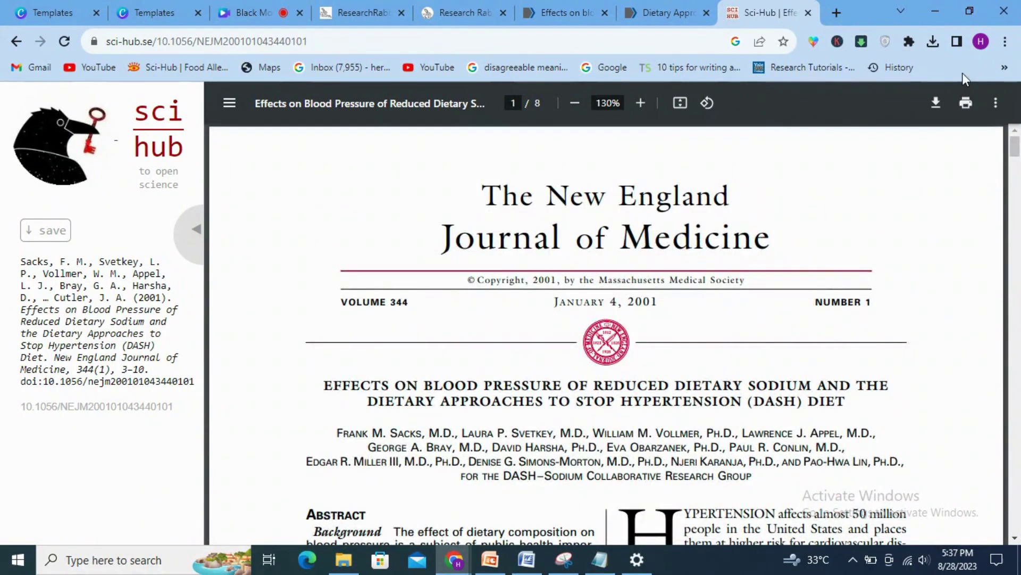
pyautogui.click(936, 103)
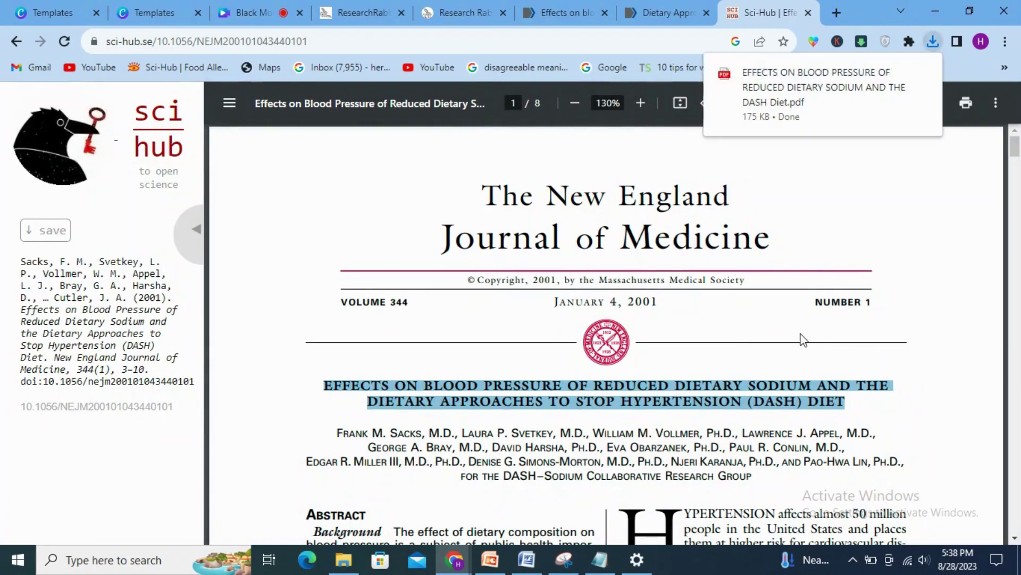
# Step: Open the SciSpace website in a new browser tab
pyautogui.click(838, 13)
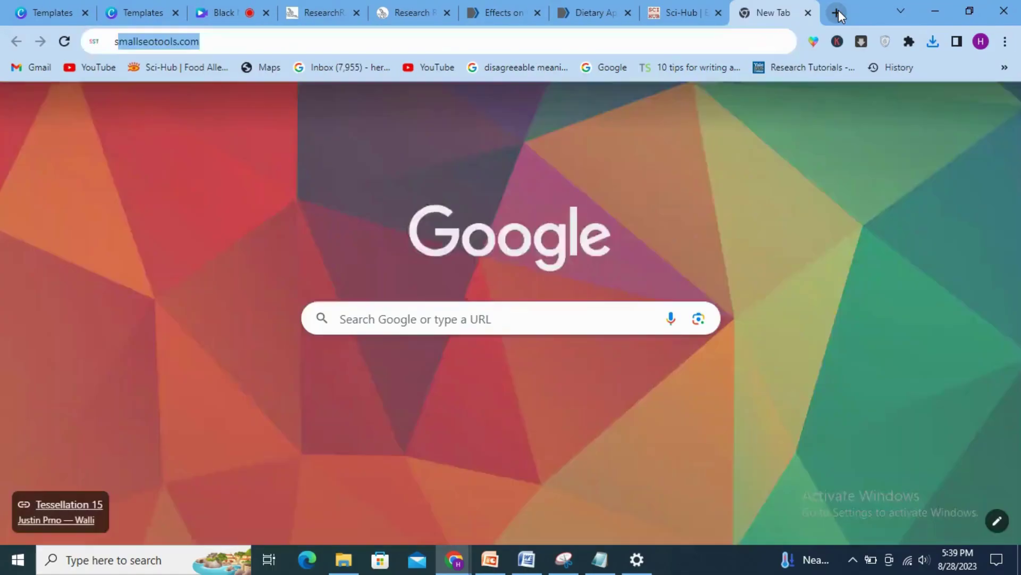
pyautogui.write('scispa')
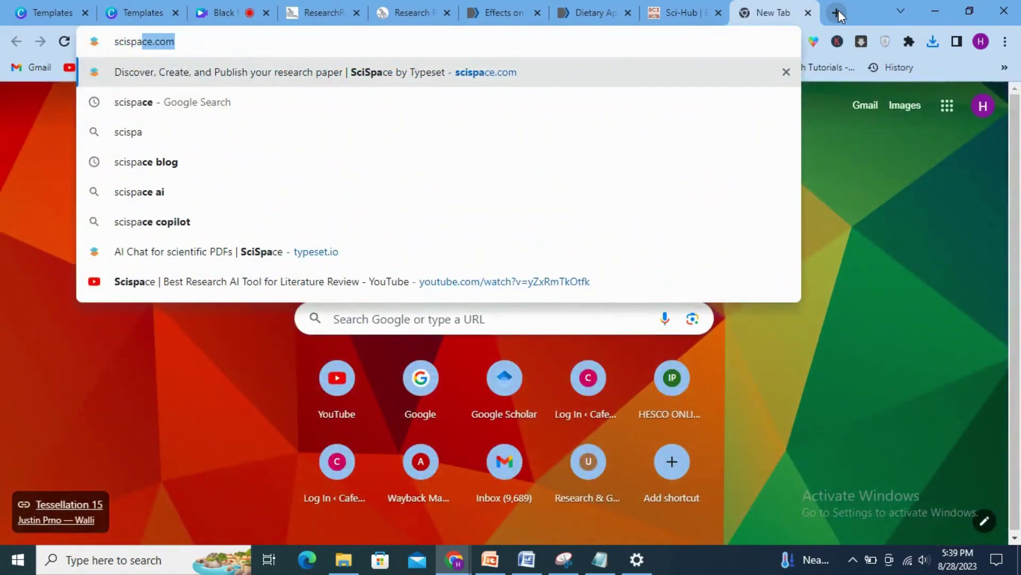
pyautogui.press('Return')
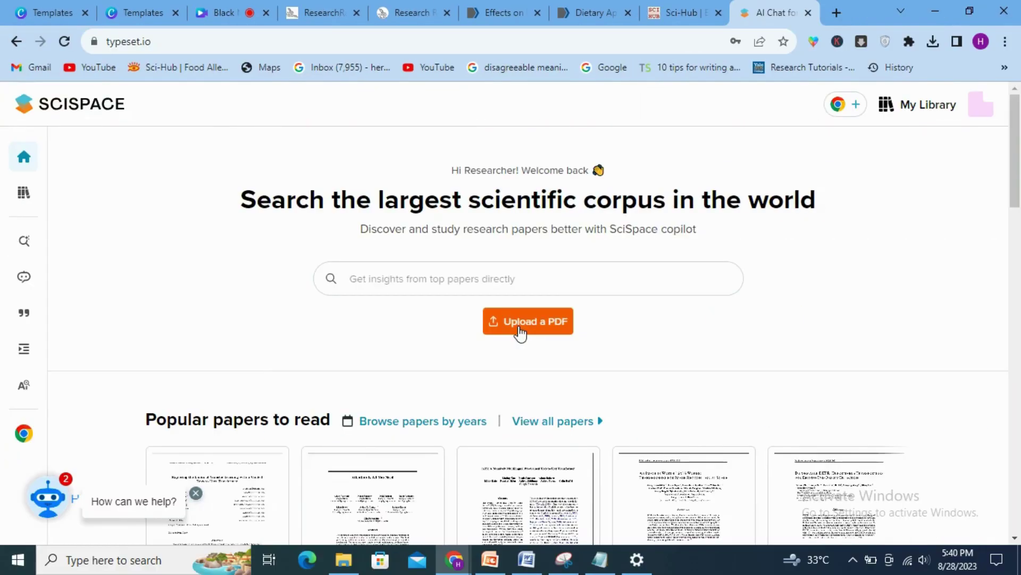
# Step: Upload the downloaded paper's PDF from the Desktop into a new collection named DASH and dismiss the Copilot announcement
pyautogui.click(518, 327)
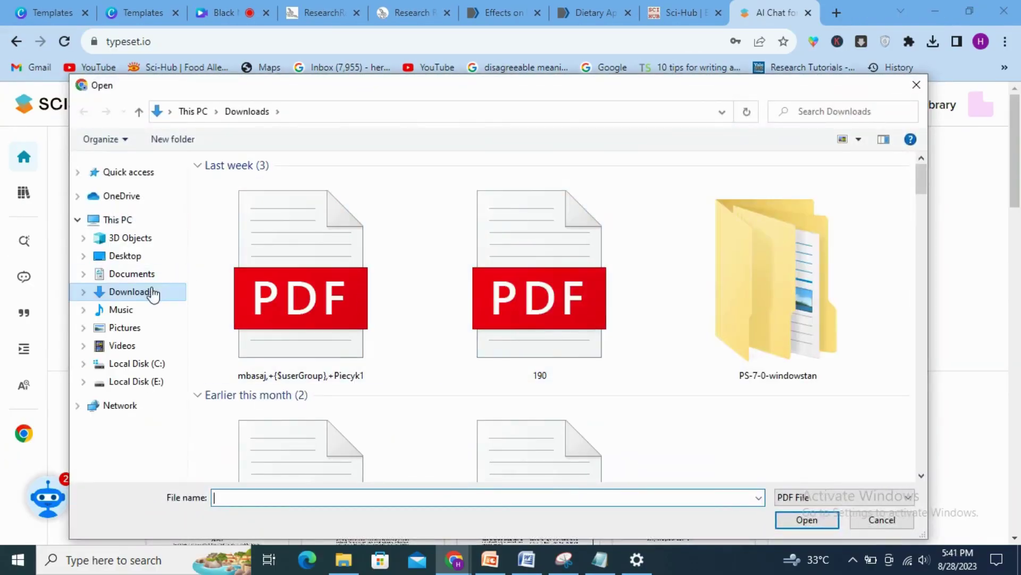
pyautogui.click(139, 257)
pyautogui.doubleClick(320, 209)
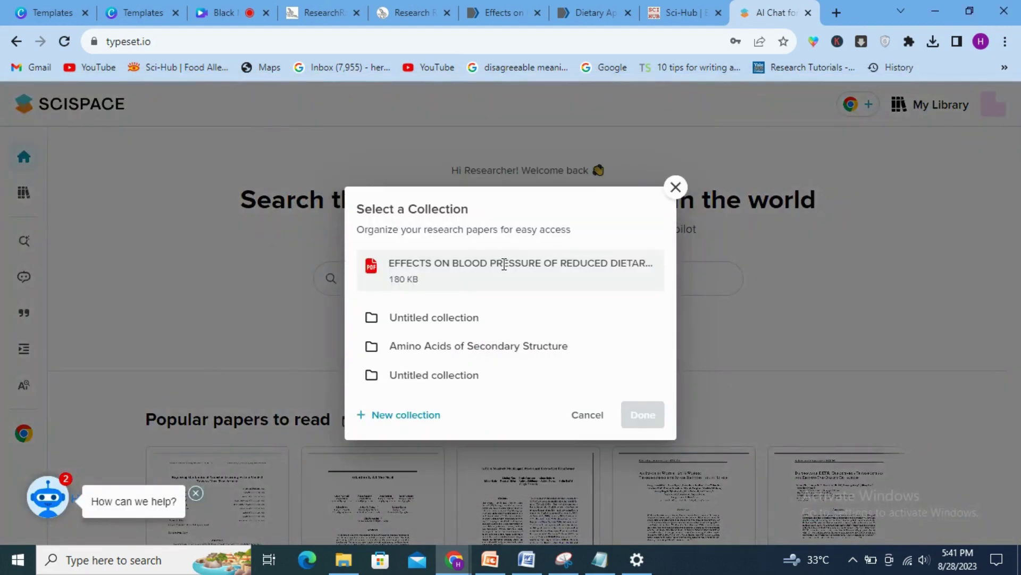
pyautogui.click(405, 415)
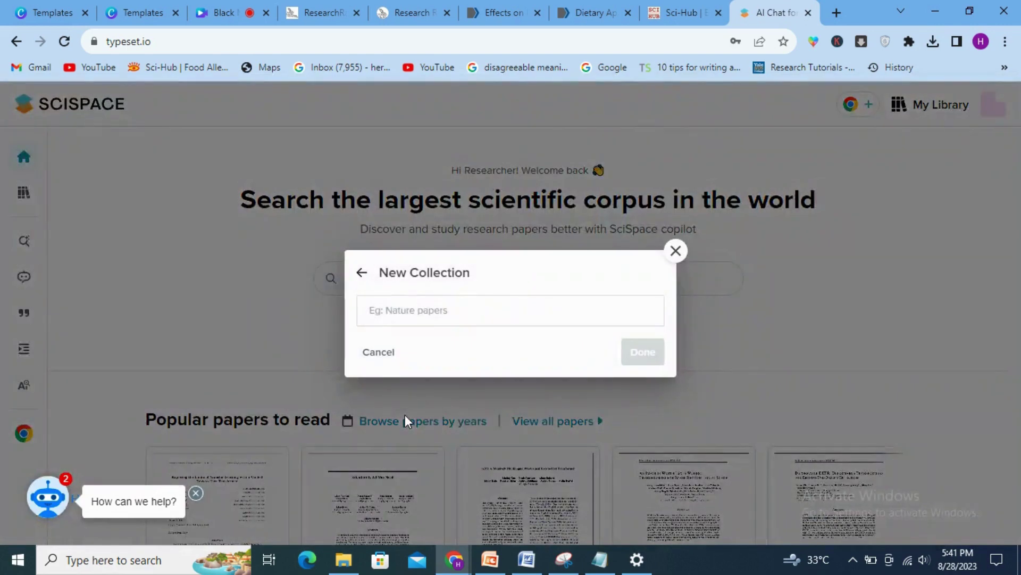
pyautogui.write('DASH')
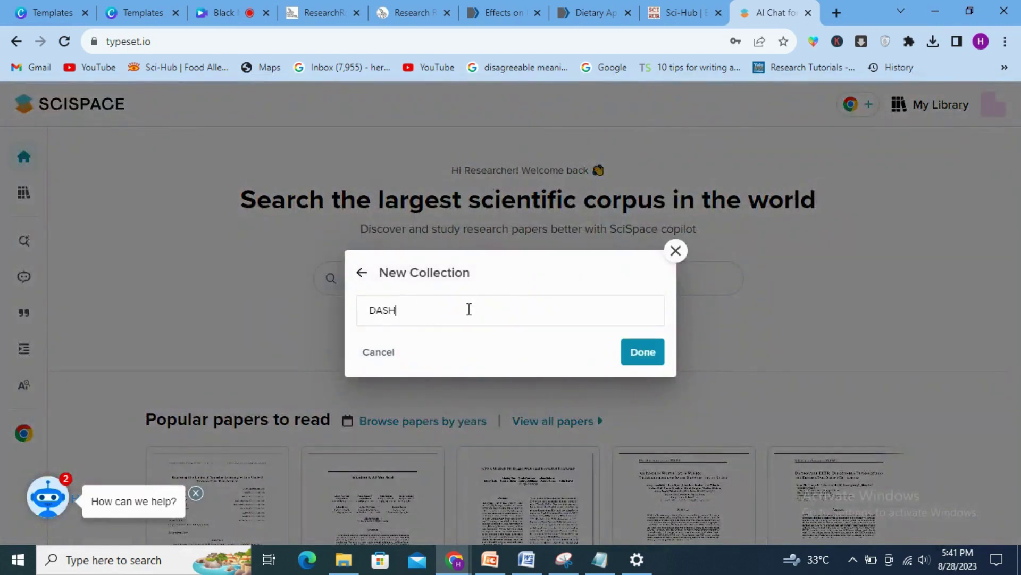
pyautogui.click(632, 352)
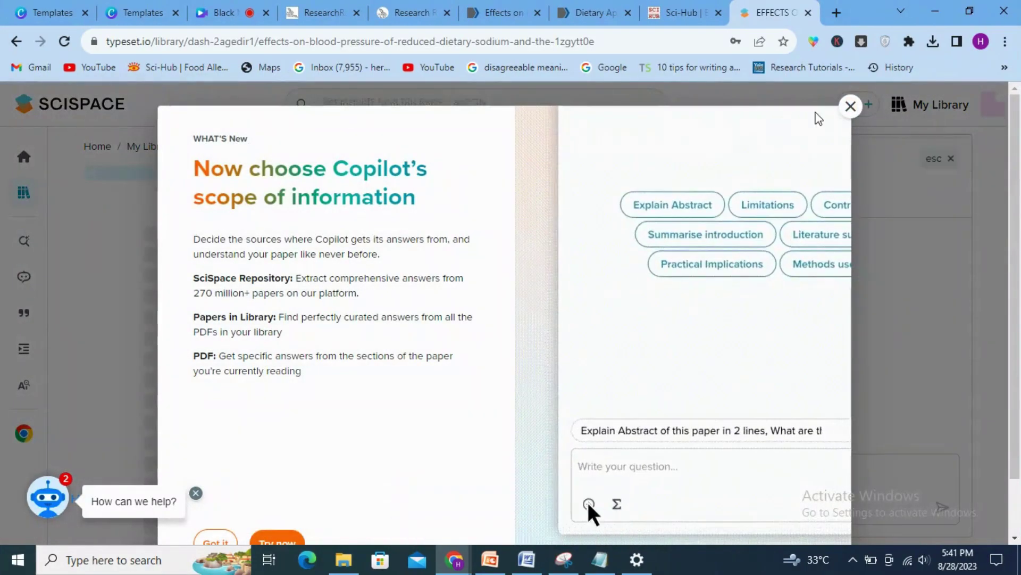
pyautogui.click(850, 107)
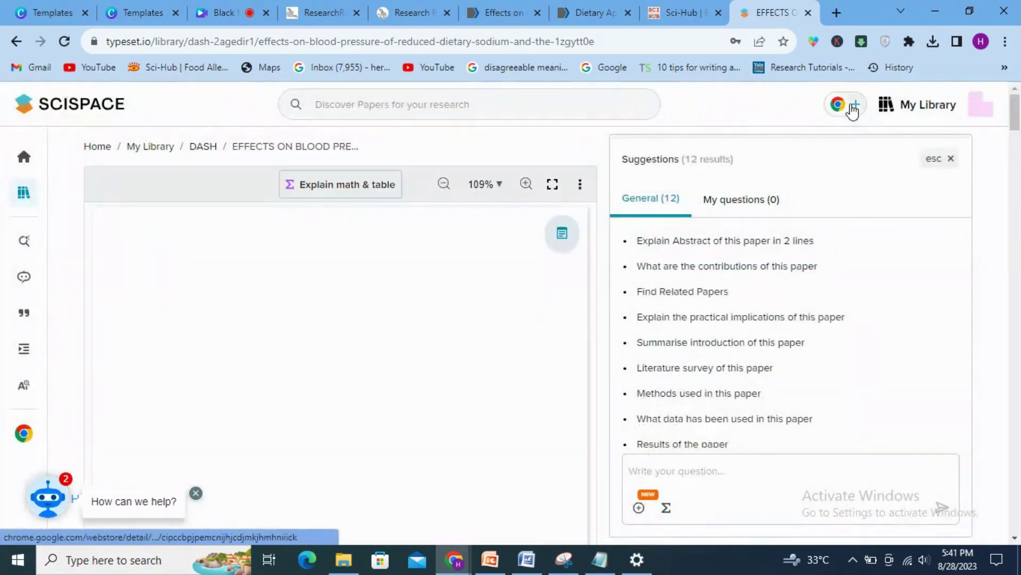
# Step: Open the uploaded paper from the DASH collection in the library and ask Copilot to explain its abstract in 2 lines
pyautogui.click(23, 192)
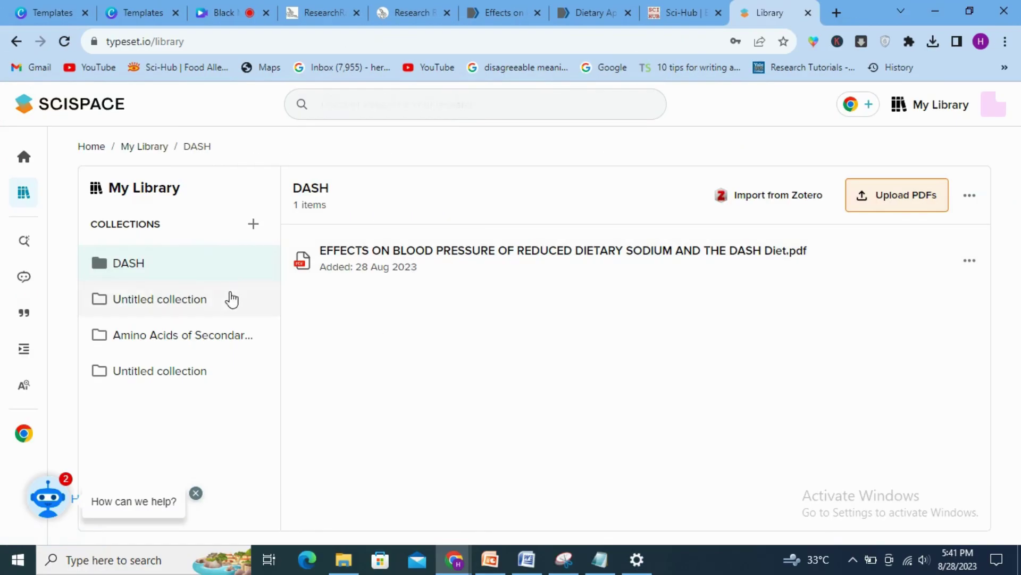
pyautogui.click(436, 261)
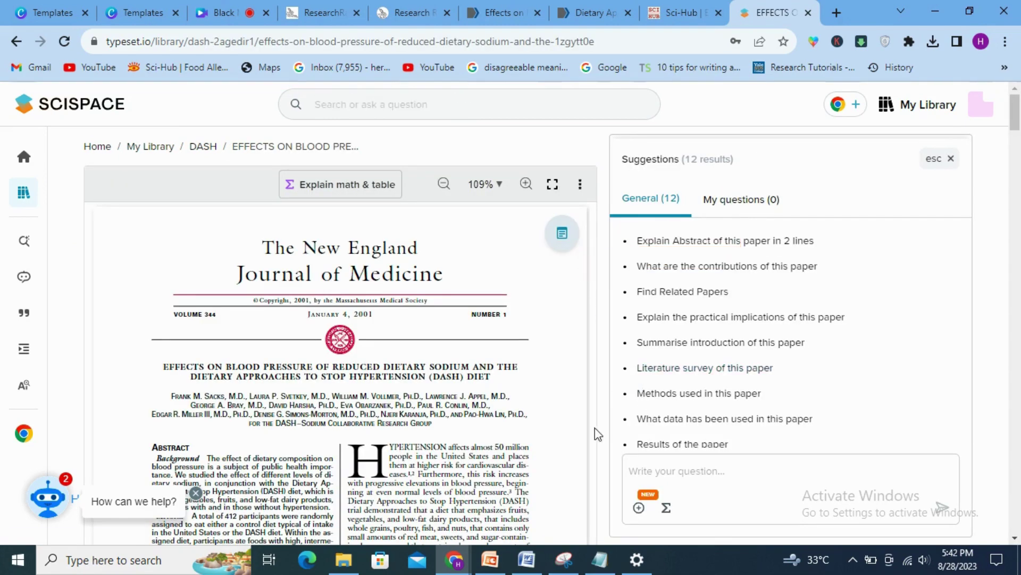
pyautogui.click(718, 249)
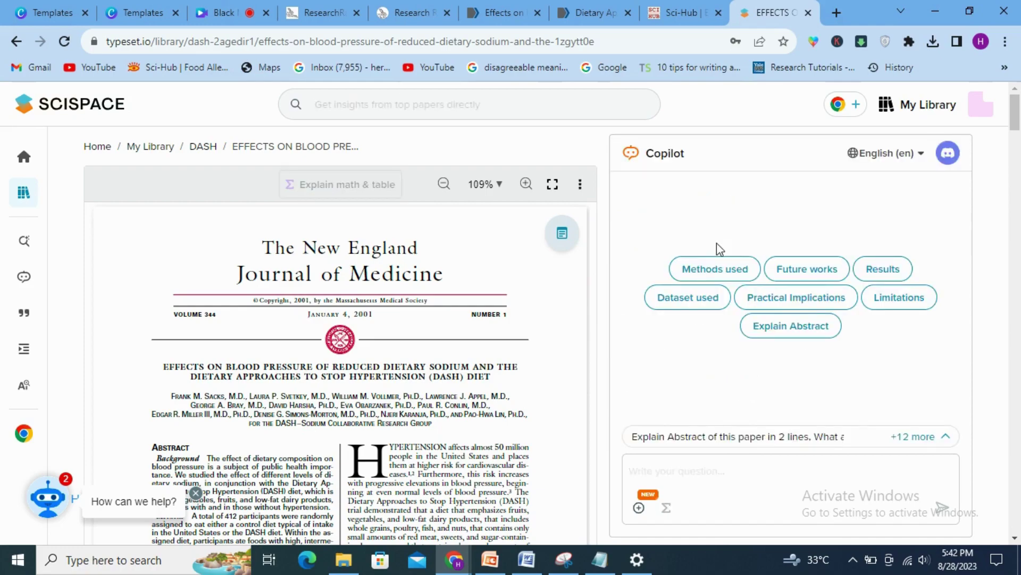
pyautogui.click(719, 242)
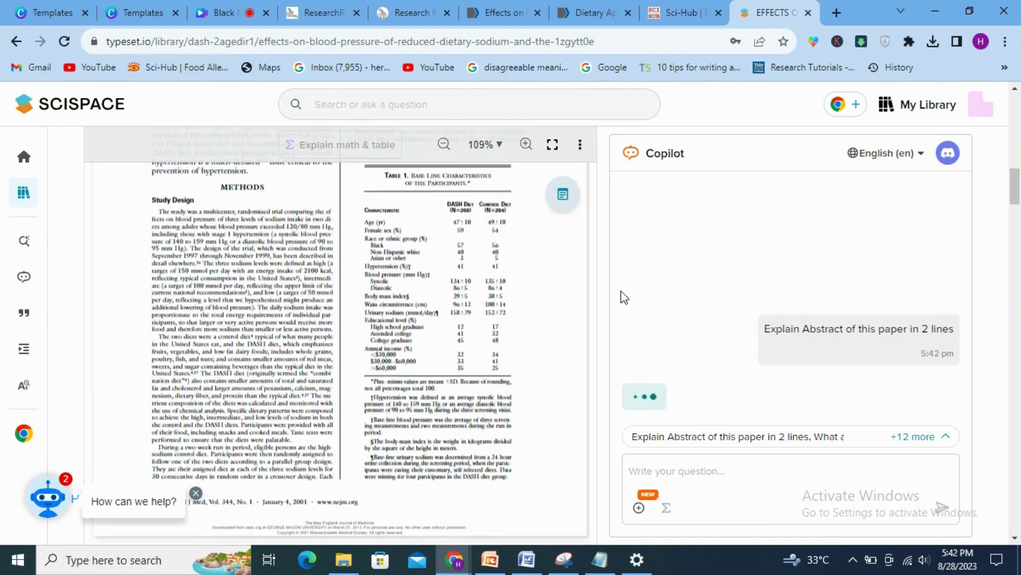